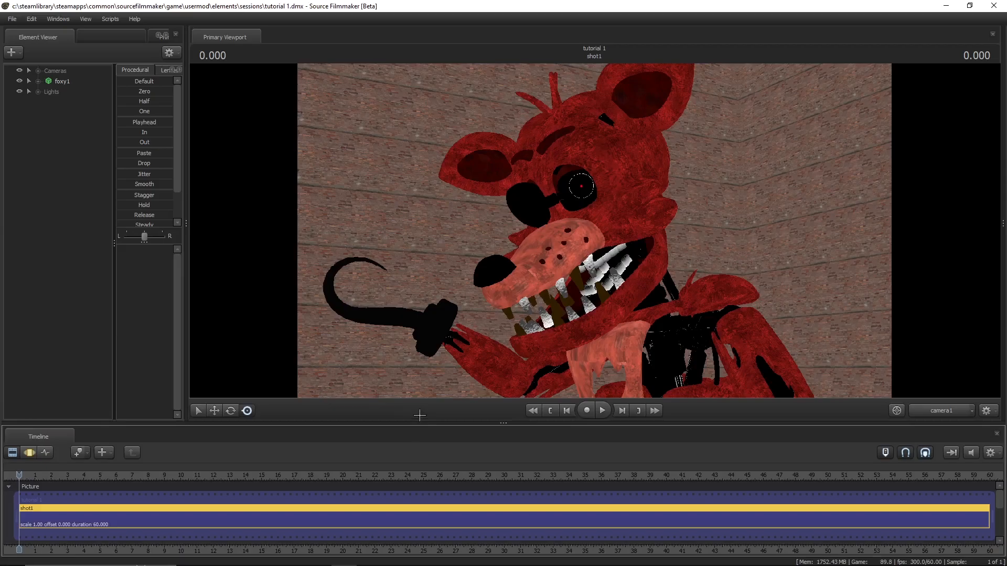
- Enable lighting for the primary viewport
right_click(403, 317)
left_click(361, 412)
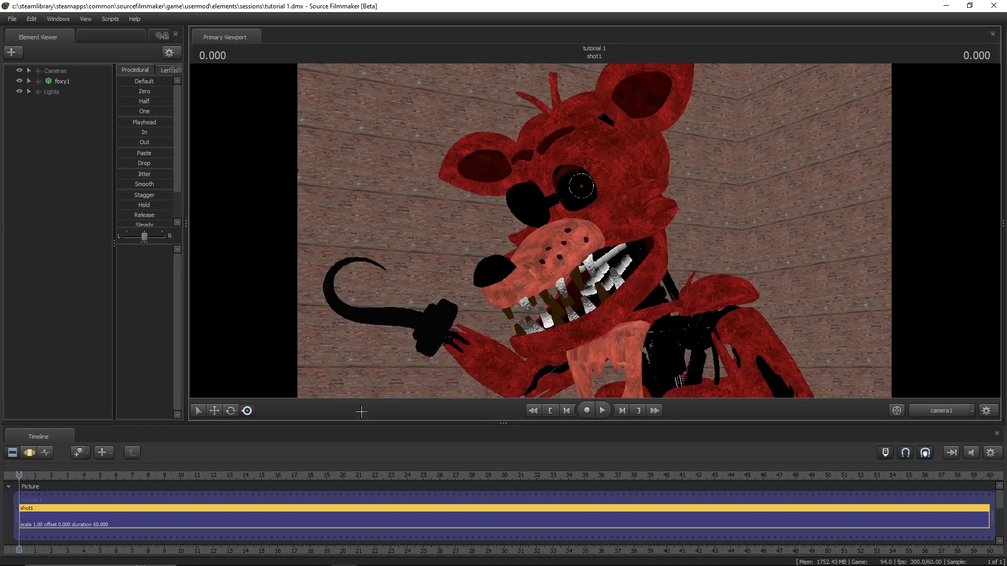
right_click(377, 329)
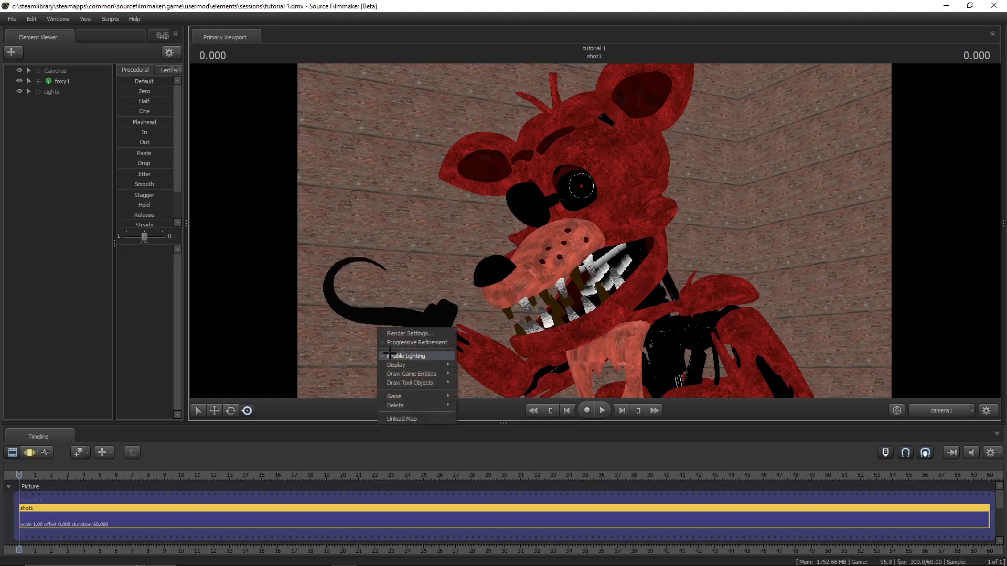
left_click(392, 356)
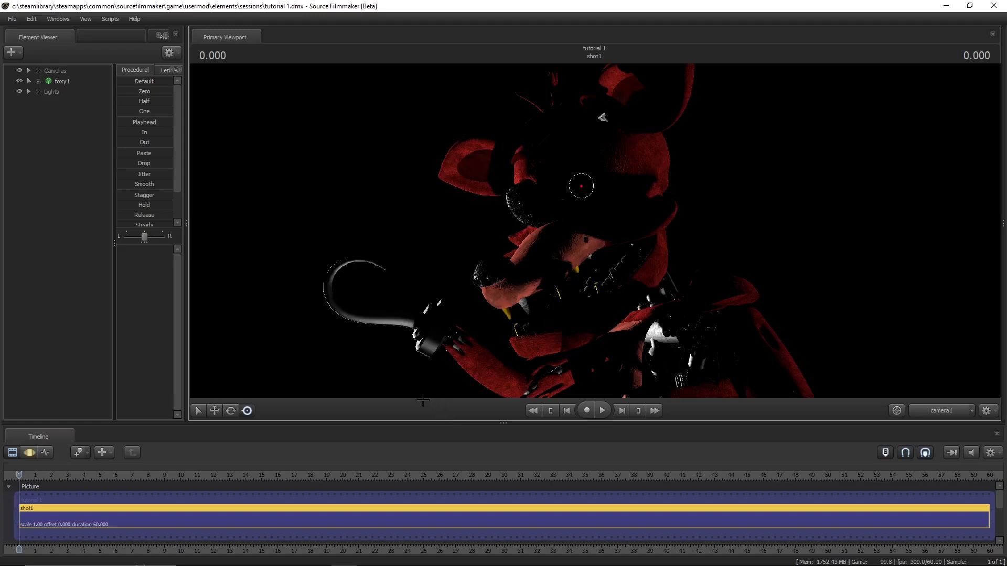
- Switch to the Motion Editor, expand the Lights group, select light1 and widen the animation set pane to fit its slider names
key("F3")
left_click(38, 91)
left_click(59, 102)
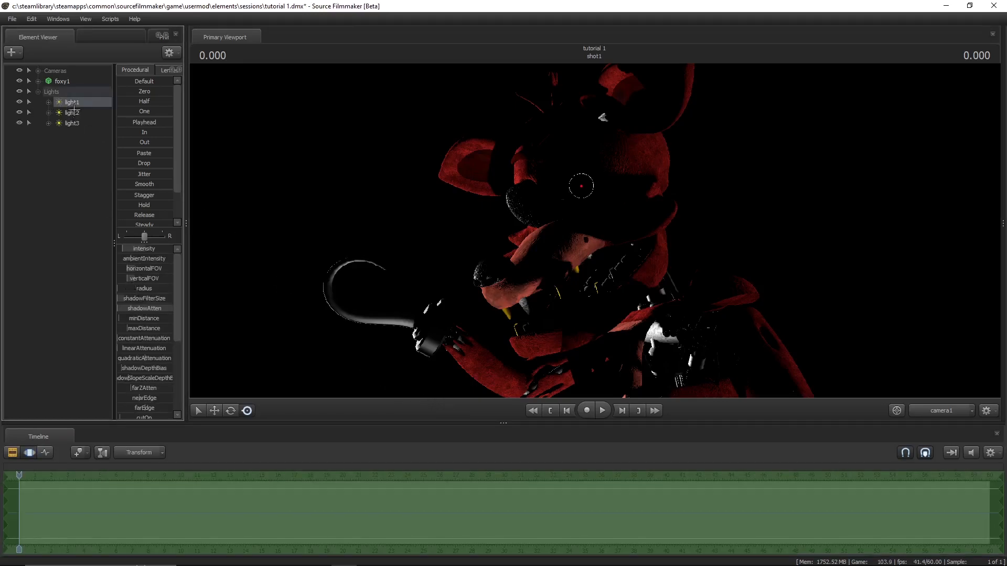
left_click_drag(186, 281, 223, 281)
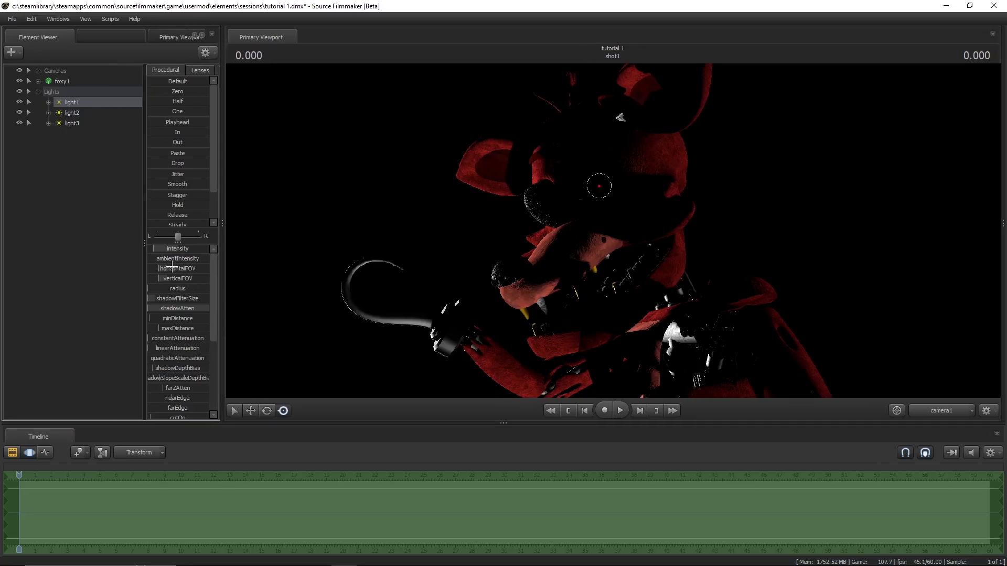
- Try a higher intensity on light1, bring it back down, and test the horizontalFOV slider
left_click(158, 249)
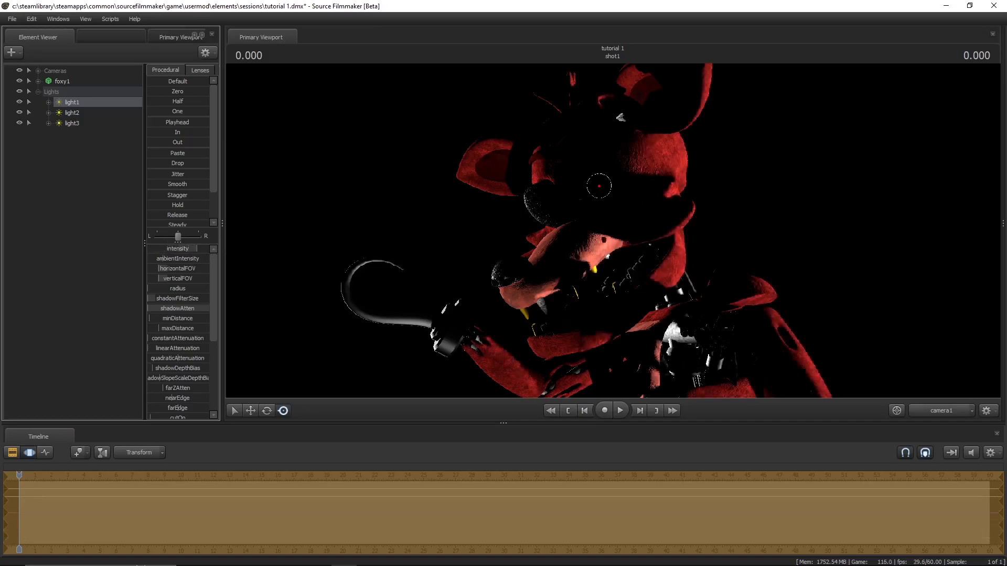
mouse_move(168, 249)
left_mouse_down()
mouse_move(150, 249)
mouse_move(209, 259)
mouse_move(163, 259)
left_mouse_up()
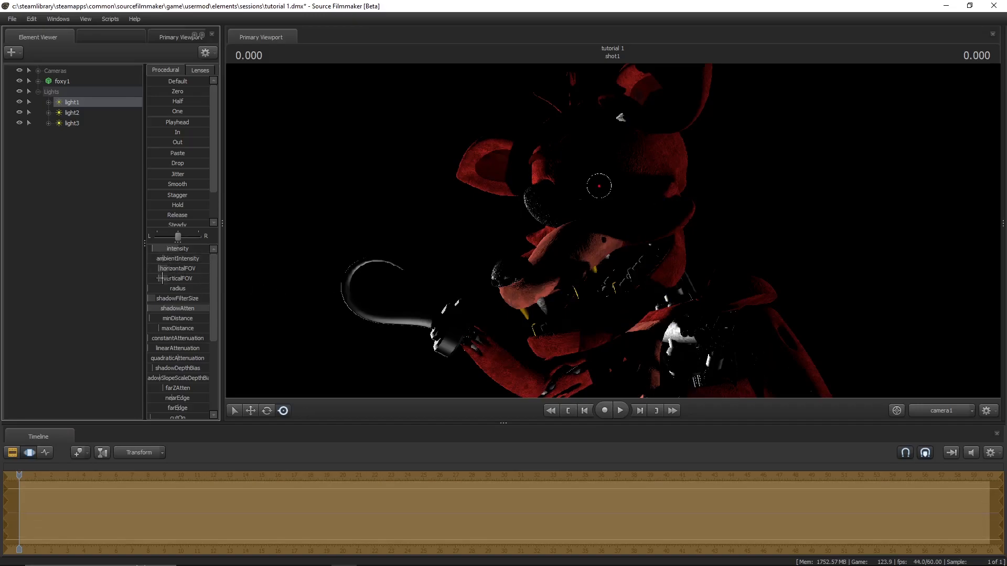
mouse_move(160, 268)
left_mouse_down()
mouse_move(198, 268)
mouse_move(160, 268)
left_mouse_up()
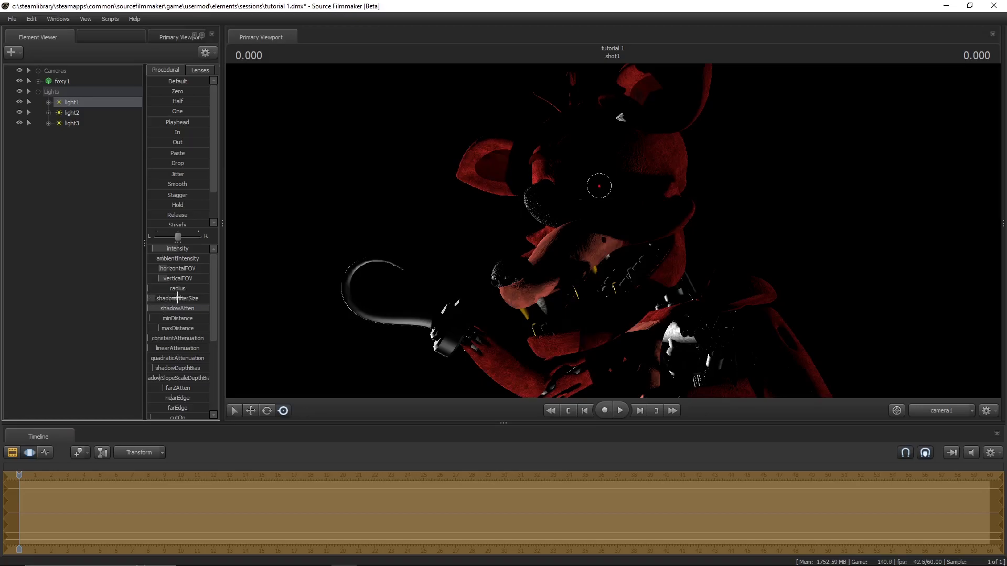
- Lighten light1's shadows by raising shadowAtten to the maximum and easing it back to a partial amount
left_click_drag(152, 308, 209, 308)
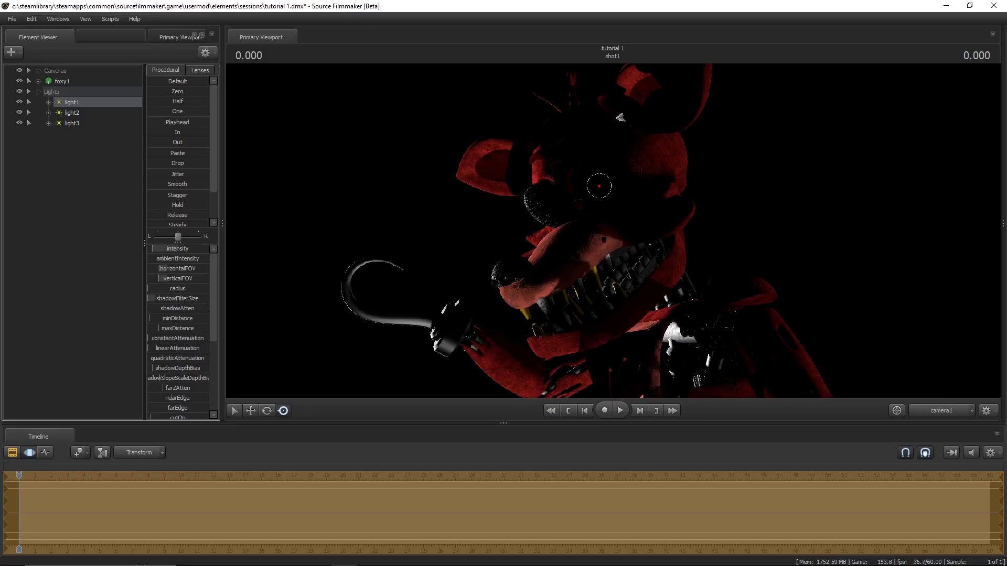
left_click_drag(208, 309, 183, 308)
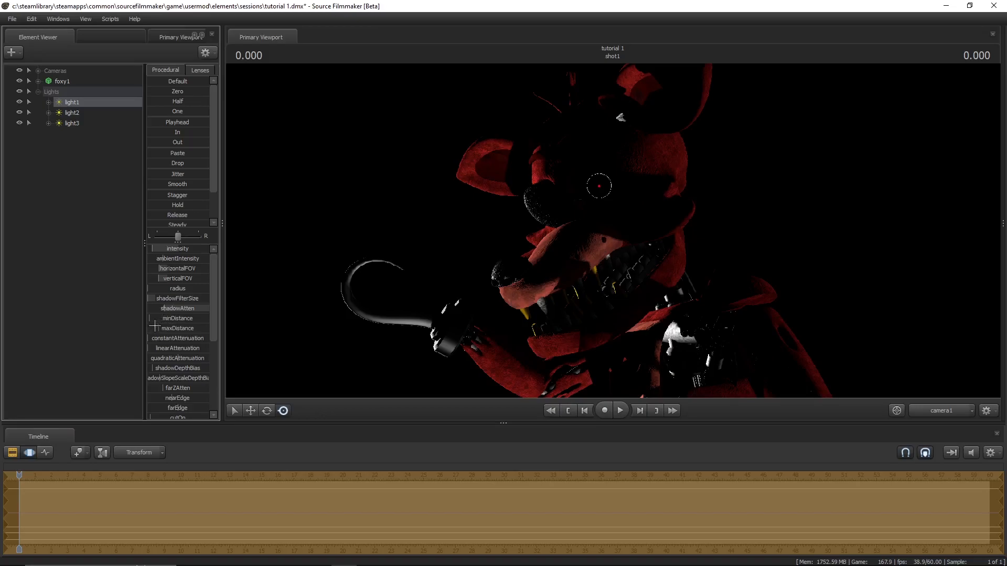
- Try light1's distance, attenuation and shadowDepthBias sliders and undo the changes
left_click_drag(152, 318, 161, 341)
key("ctrl+z")
key("ctrl+z")
key("ctrl+z")
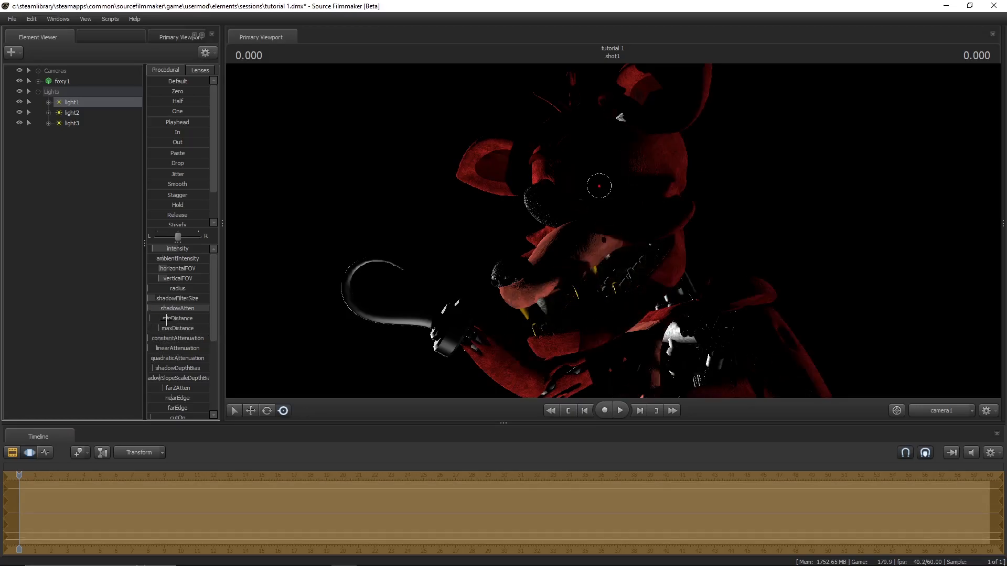
mouse_move(174, 339)
left_mouse_down()
mouse_move(194, 343)
mouse_move(178, 347)
left_mouse_up()
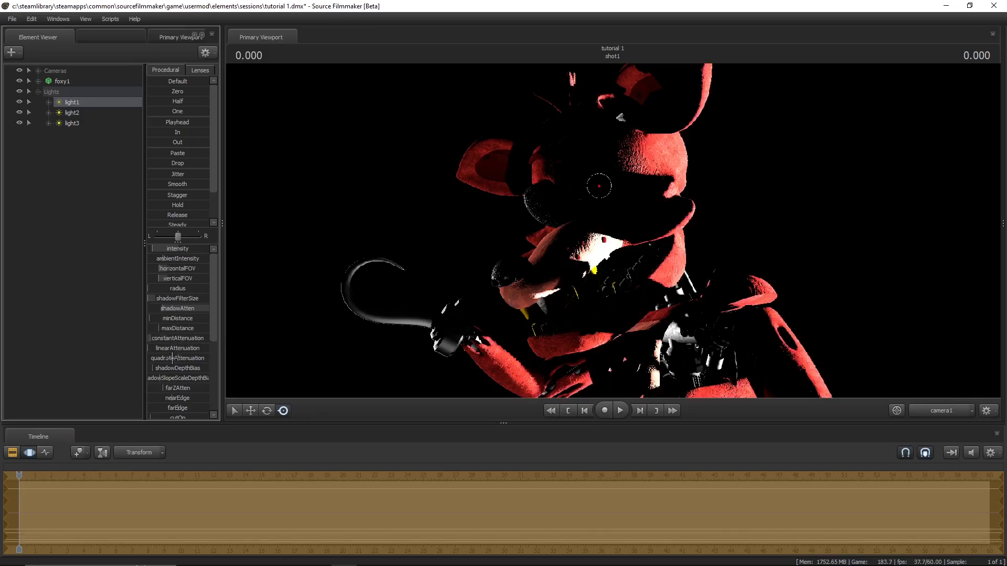
key("ctrl+z")
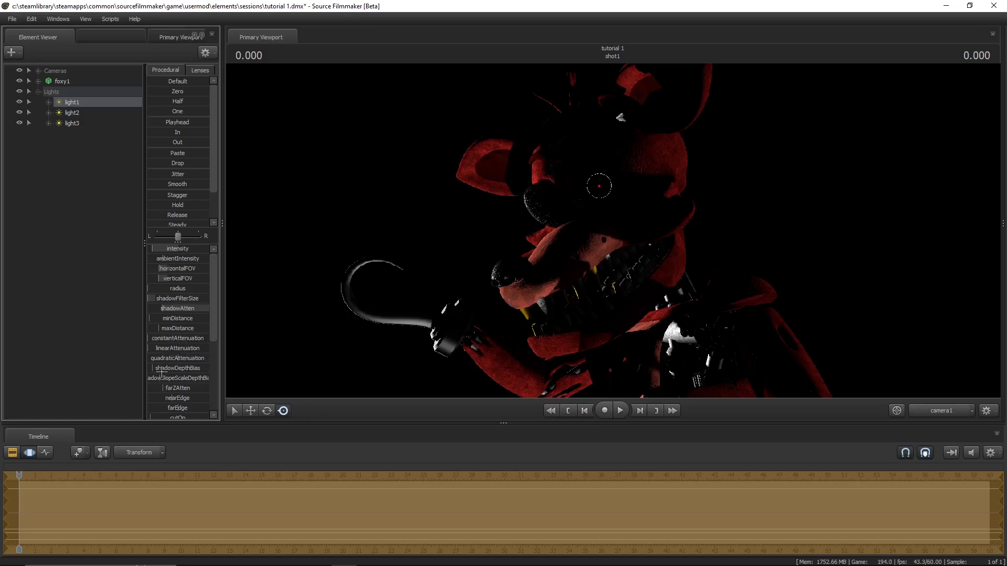
mouse_move(170, 368)
left_mouse_down()
mouse_move(209, 368)
mouse_move(163, 368)
left_mouse_up()
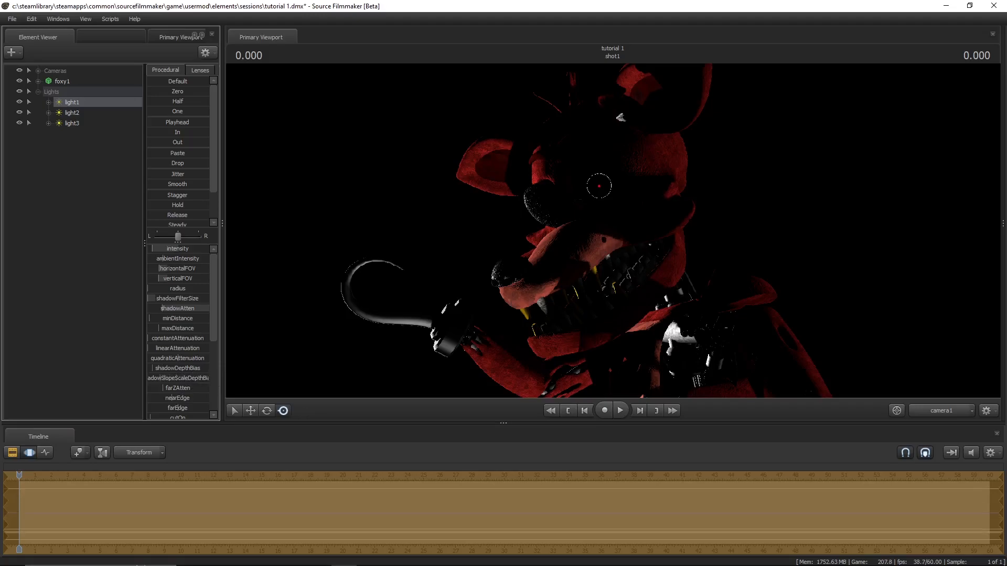
- Tint light1 blue by lowering color_red and color_green to about half while keeping color_blue at full
scroll(179, 365, "down", 2)
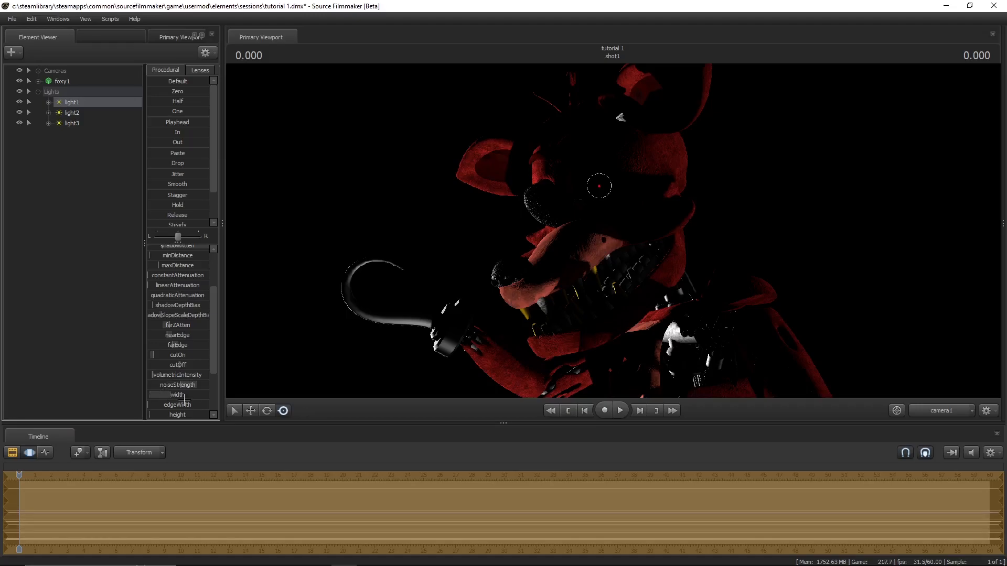
scroll(179, 381, "down", 2)
scroll(179, 382, "down", 1)
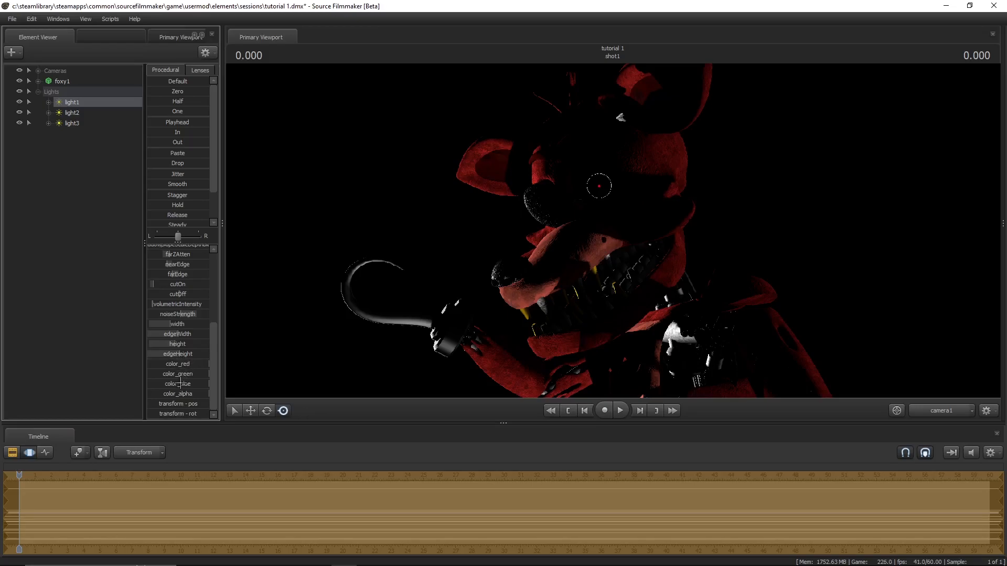
left_click_drag(190, 374, 162, 374)
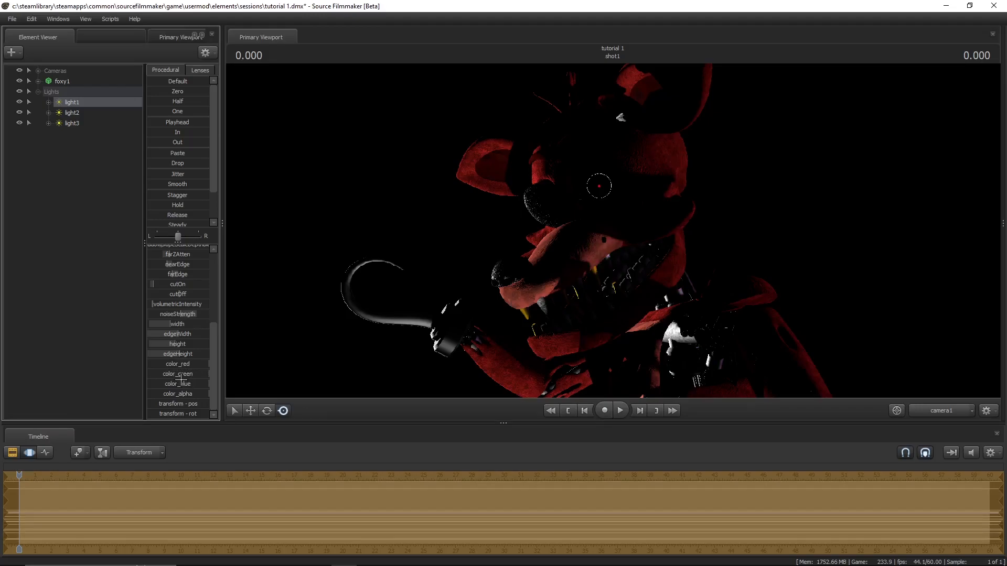
left_click_drag(194, 373, 152, 364)
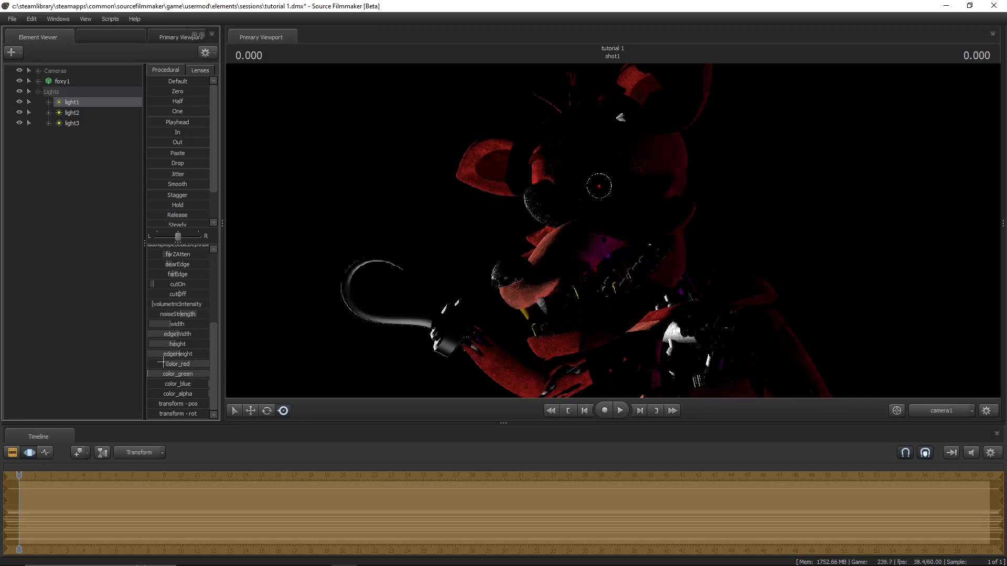
left_click_drag(190, 363, 88, 362)
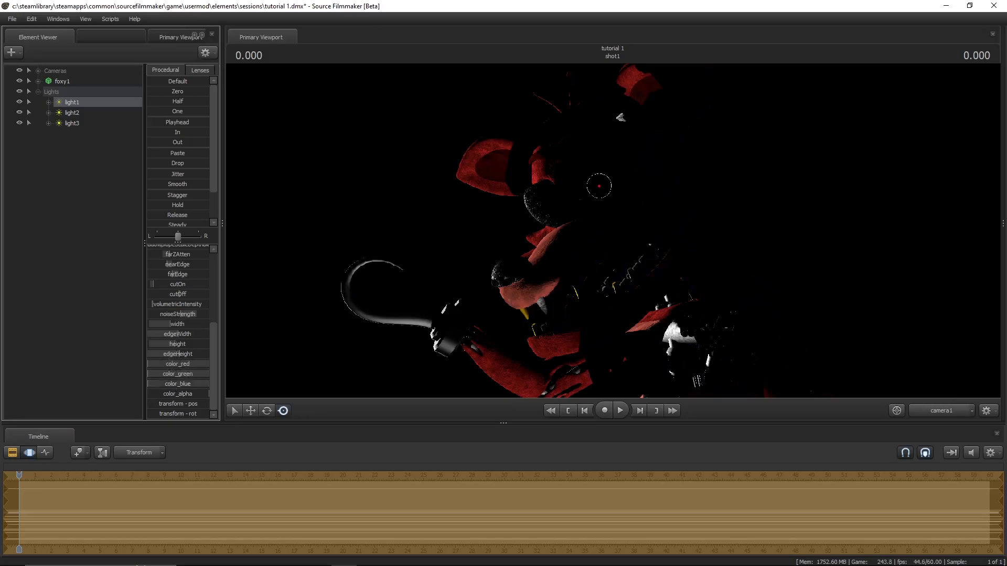
left_click_drag(169, 364, 653, 411)
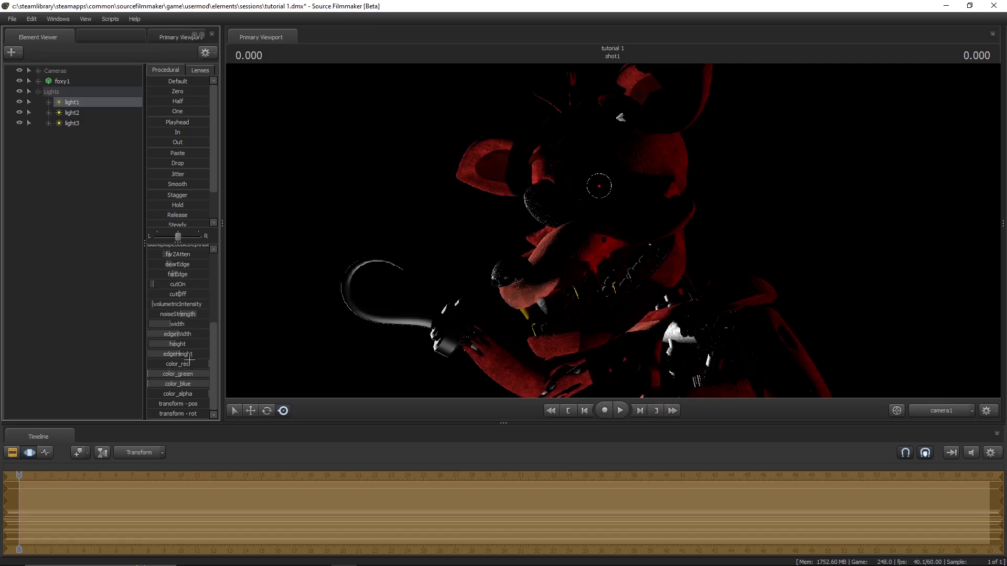
left_click_drag(187, 364, 422, 396)
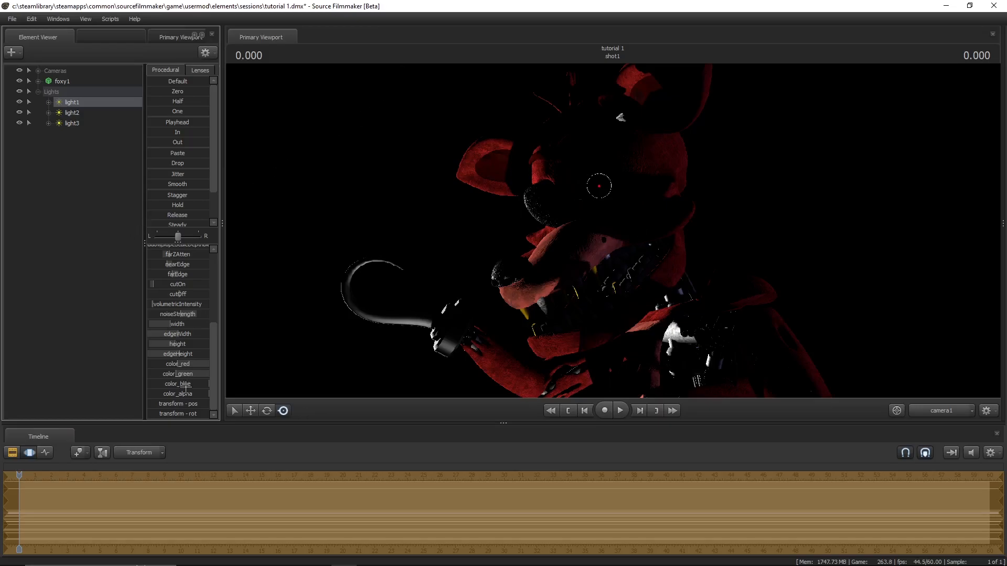
mouse_move(186, 392)
left_mouse_down()
mouse_move(125, 392)
mouse_move(187, 392)
left_mouse_up()
- Inspect light1's placement from the Work Camera and through the light's own view, and return to camera1
left_click(951, 410)
left_click_drag(645, 283, 656, 336)
key("s")
left_click_drag(613, 231, 639, 209)
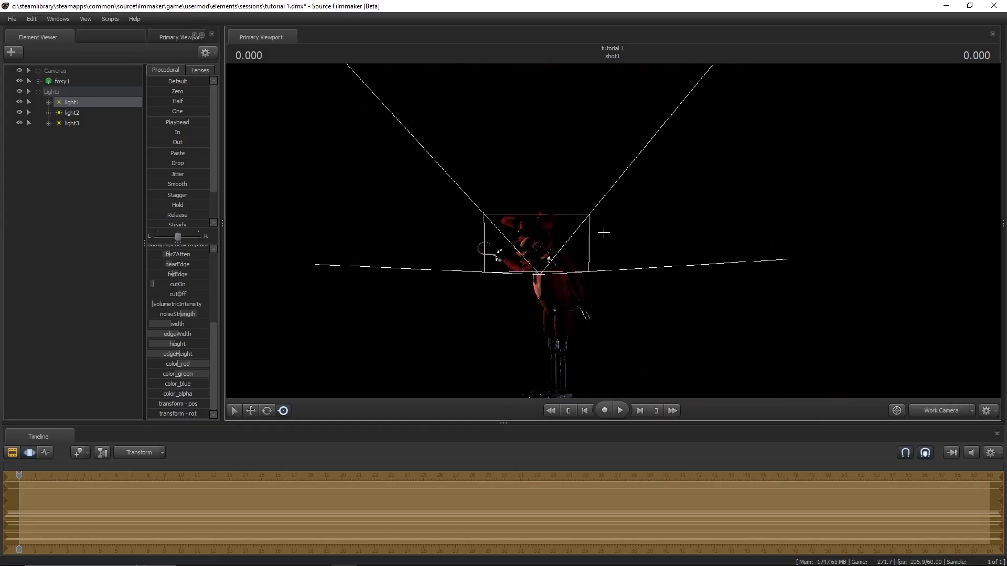
left_click(126, 107)
left_click_drag(524, 225, 611, 230)
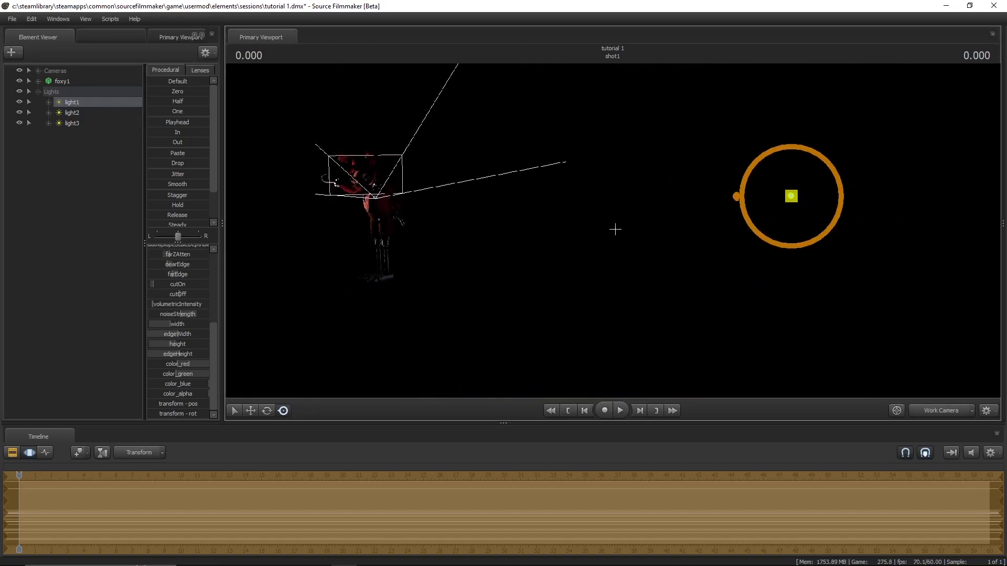
mouse_move(770, 197)
left_mouse_down()
mouse_move(759, 193)
mouse_move(770, 205)
left_mouse_up()
left_click_drag(70, 101, 608, 206)
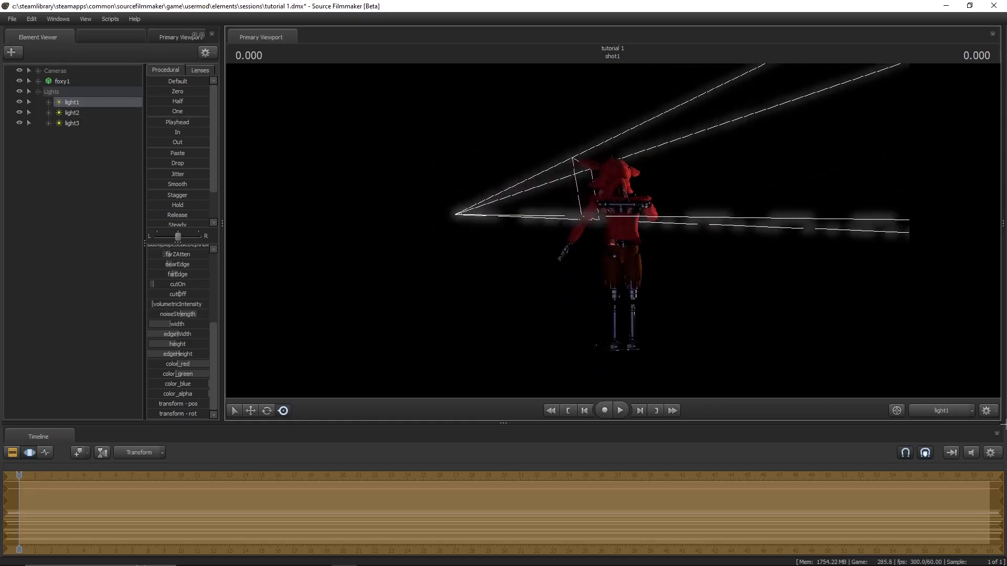
left_click(936, 412)
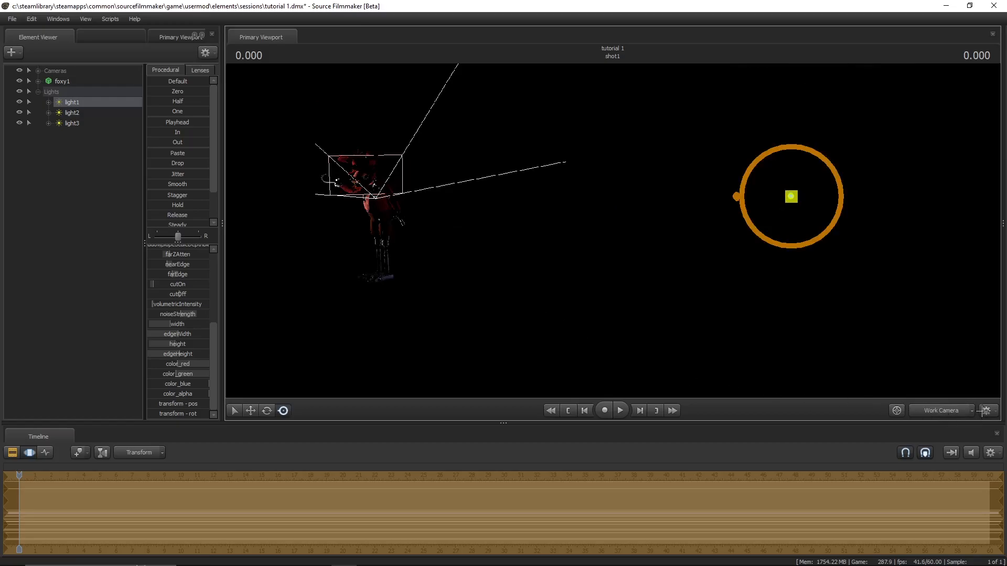
left_click(942, 408)
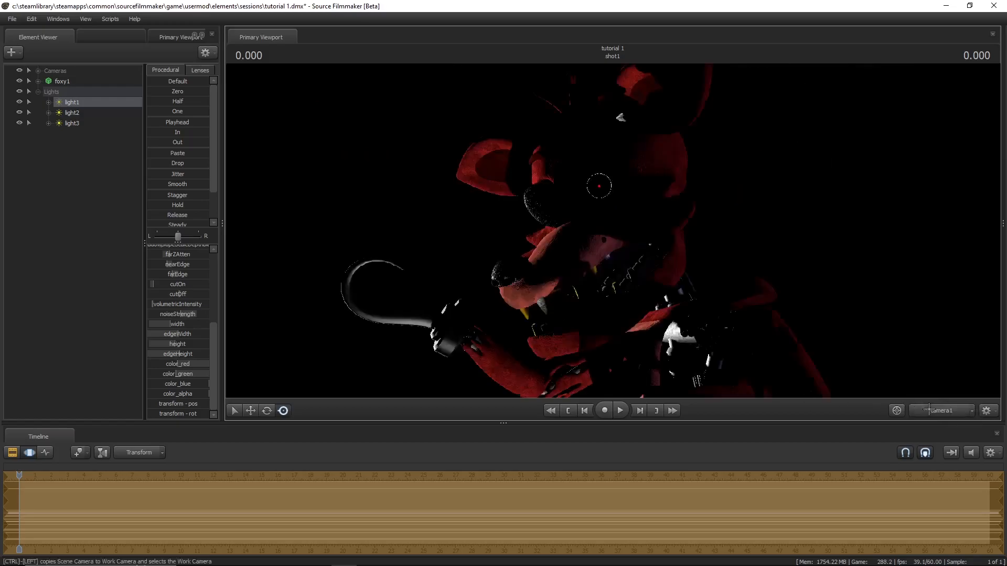
- Select light2 and tint it pinkish red by lowering its color_green slider
left_click(77, 139)
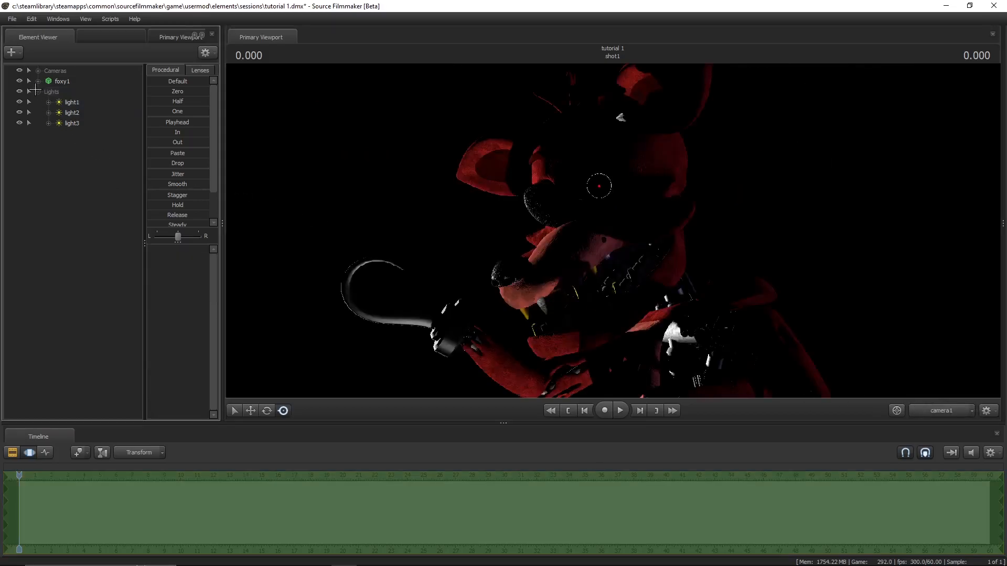
left_click(65, 111)
scroll(164, 303, "down", 5)
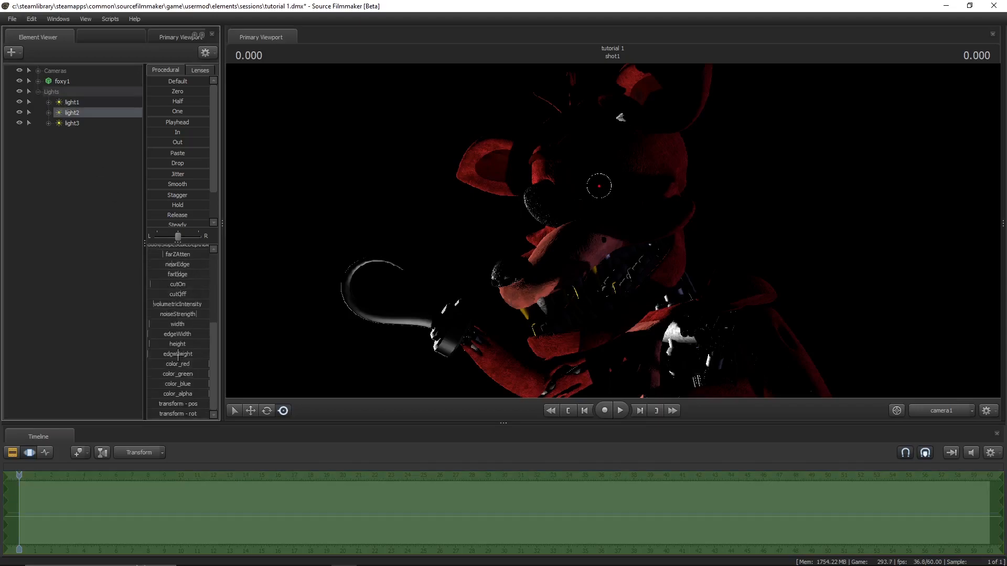
mouse_move(199, 374)
left_mouse_down()
mouse_move(140, 374)
mouse_move(158, 384)
mouse_move(147, 374)
mouse_move(158, 364)
mouse_move(188, 373)
left_mouse_up()
- Select light3 and tint it blue by lowering color_red and color_green while keeping color_blue at full
left_click(67, 122)
scroll(171, 367, "down", 5)
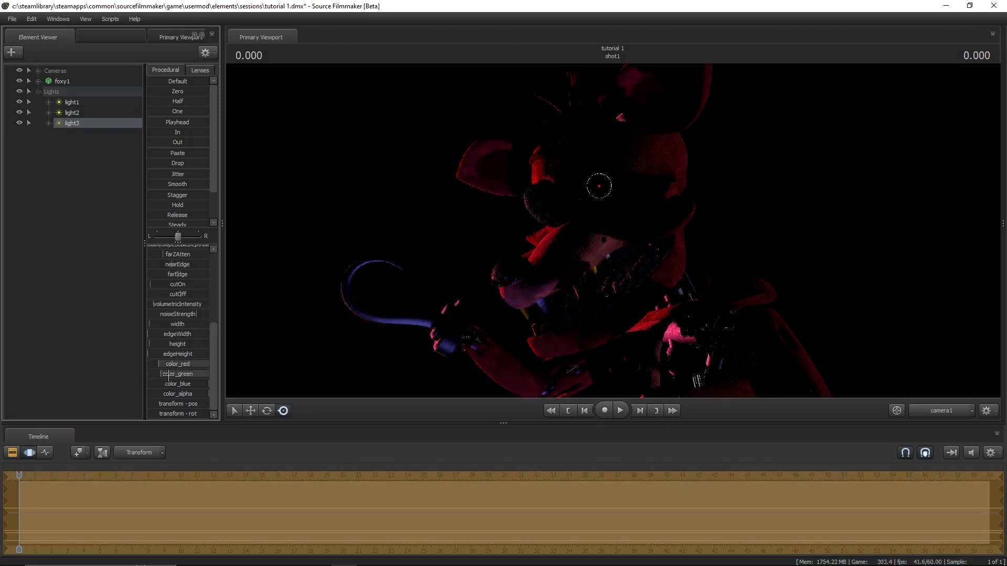
left_click(107, 283)
- Lighten the shadows of the remaining scene lights with shadowAtten, and collapse the Lights group
left_click(73, 103)
left_click(73, 112)
left_click_drag(185, 312, 147, 265)
left_click(94, 121)
left_click(86, 173)
left_click(38, 91)
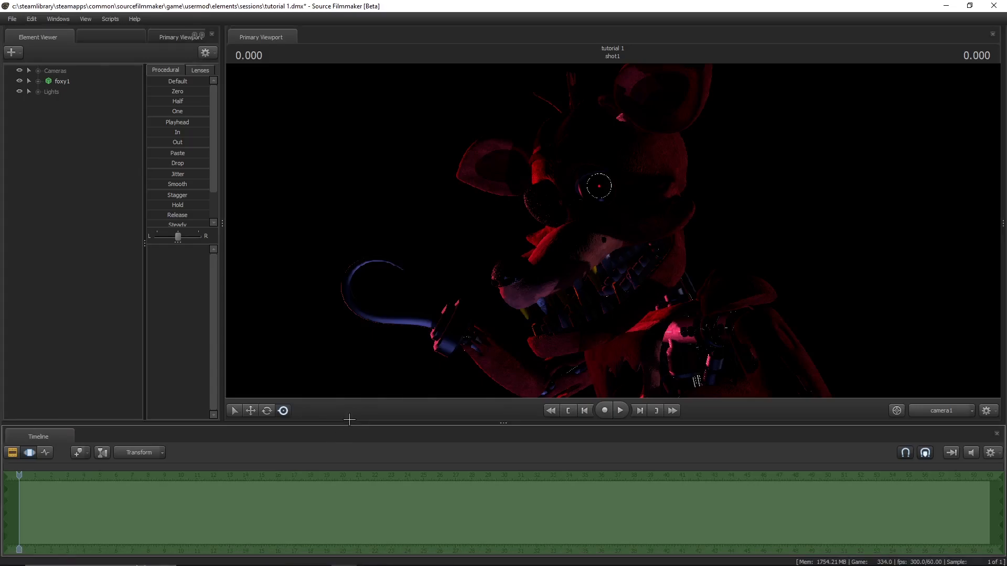
- Close all the docked windows, including the primary viewport, the timeline and the element viewer
left_click(993, 34)
left_click(995, 33)
left_click(999, 38)
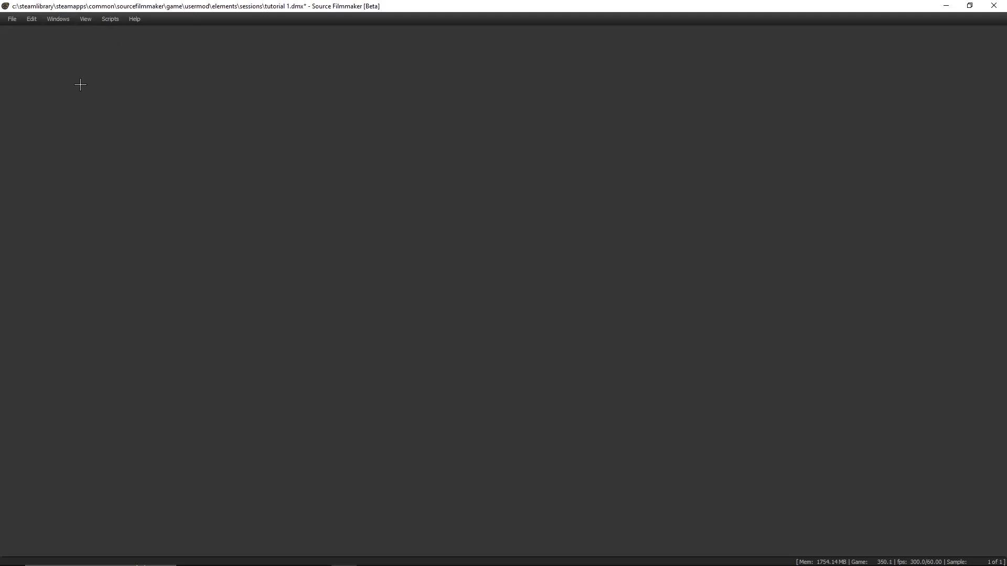
- Open the Animation Set Editor, the Primary Viewport and the Motion Editor's timeline as floating windows
left_click(58, 19)
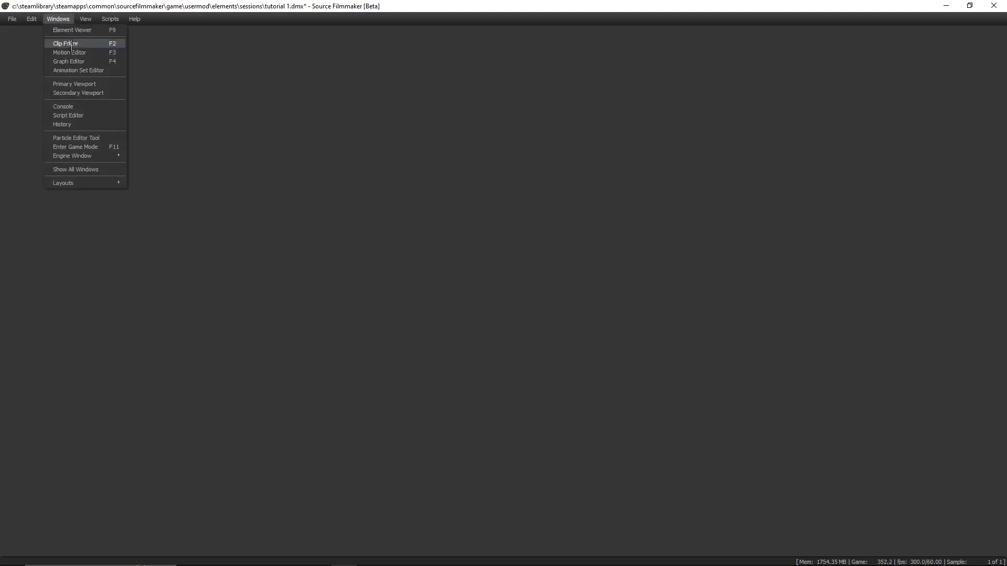
left_click(70, 69)
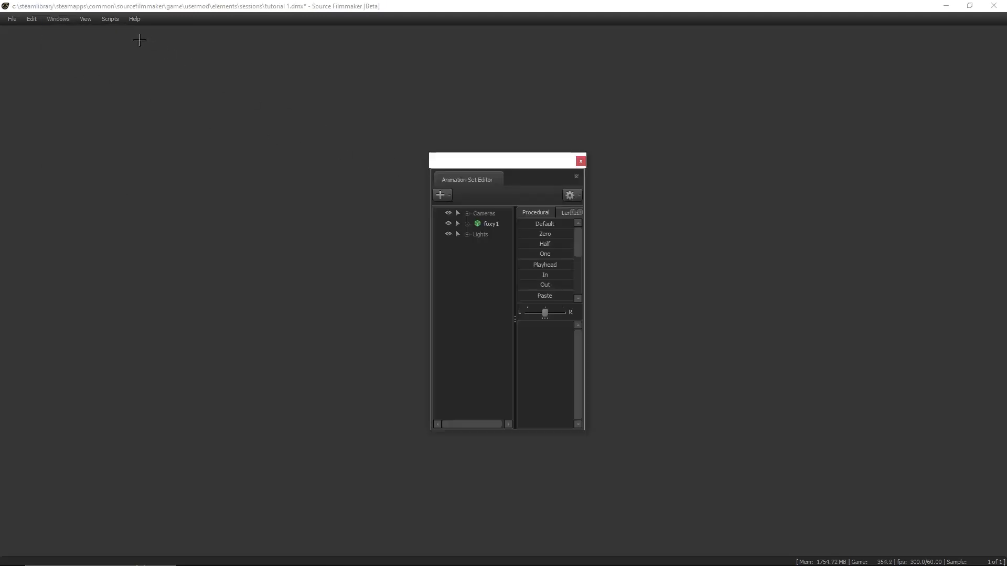
left_click(58, 19)
left_click(70, 83)
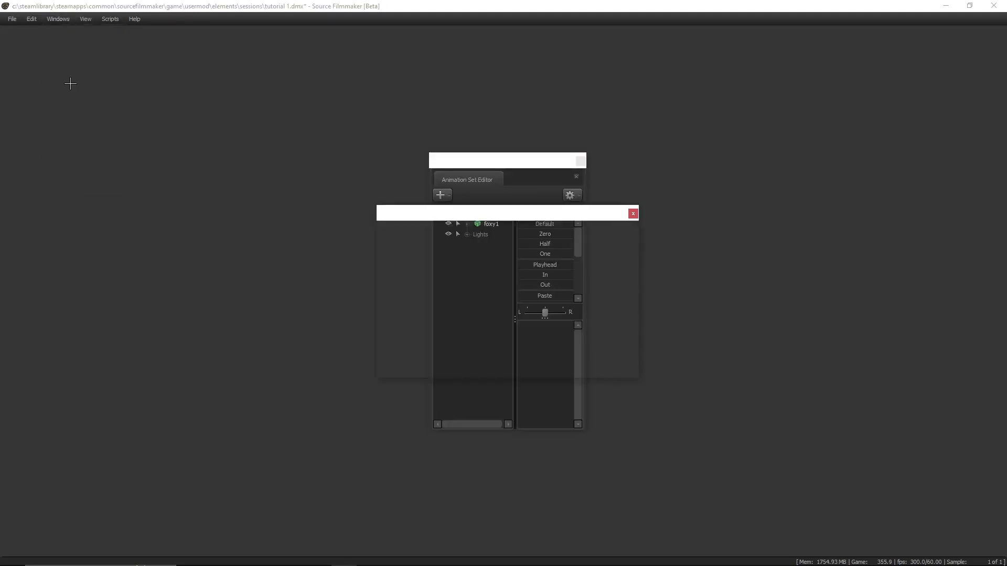
left_click(58, 18)
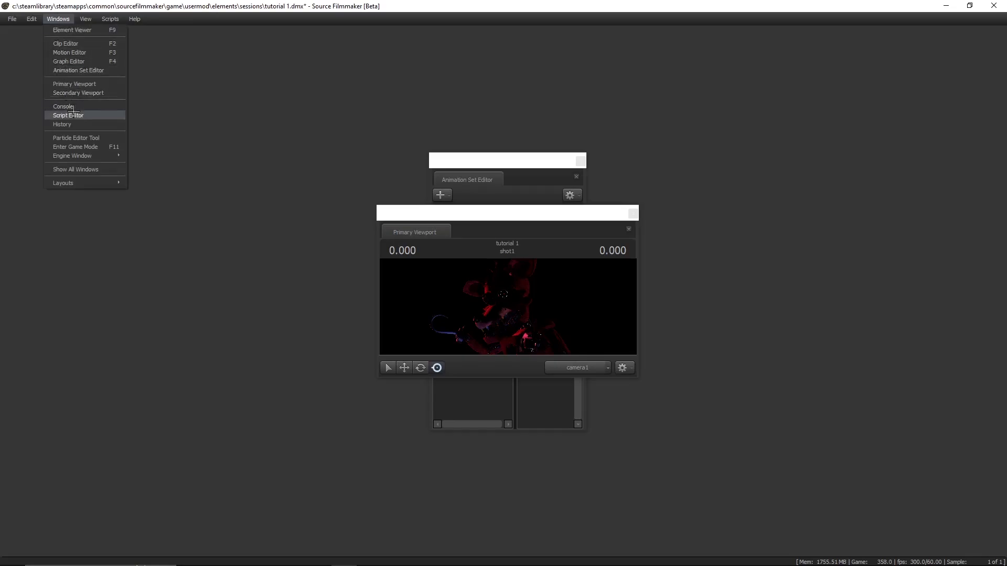
left_click(75, 52)
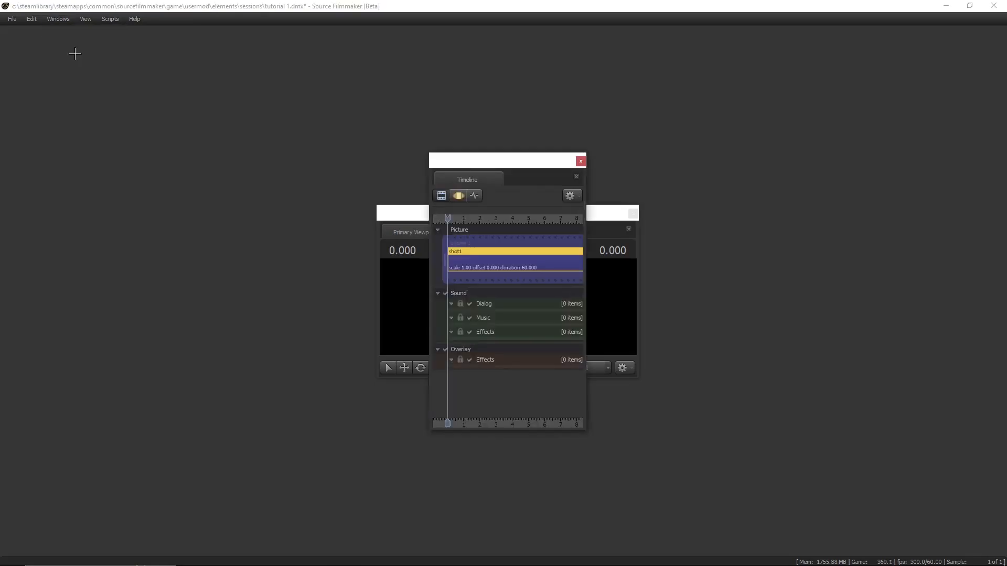
- Spread the floating Timeline, Primary Viewport and Animation Set Editor windows apart so they no longer overlap
left_click_drag(525, 159, 813, 160)
left_click_drag(521, 217, 262, 186)
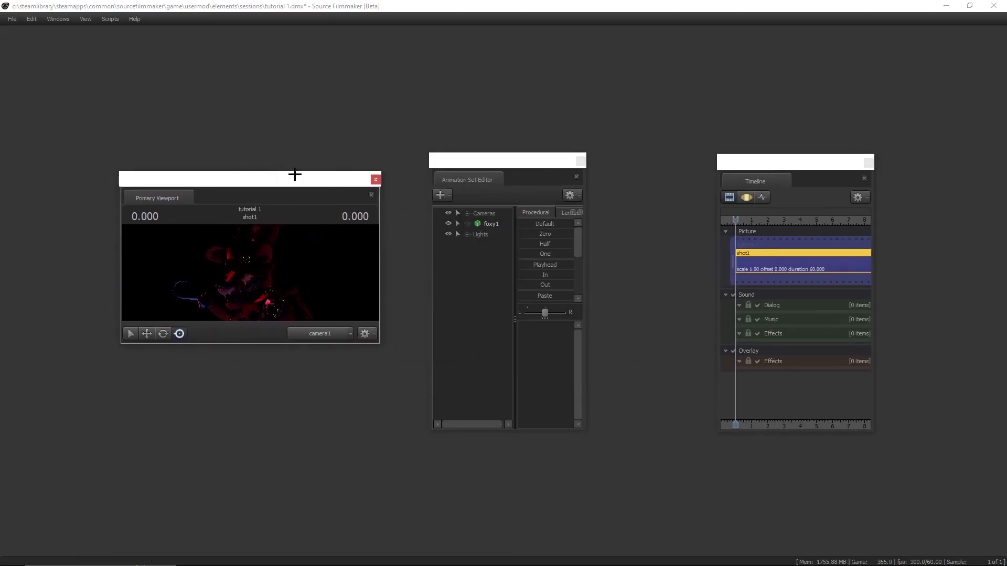
left_click_drag(289, 184, 519, 83)
left_click(530, 312)
left_click_drag(508, 165, 182, 190)
- Dock the Timeline into the main window and the Primary Viewport above it, giving the viewport more height
left_click_drag(758, 160, 501, 282)
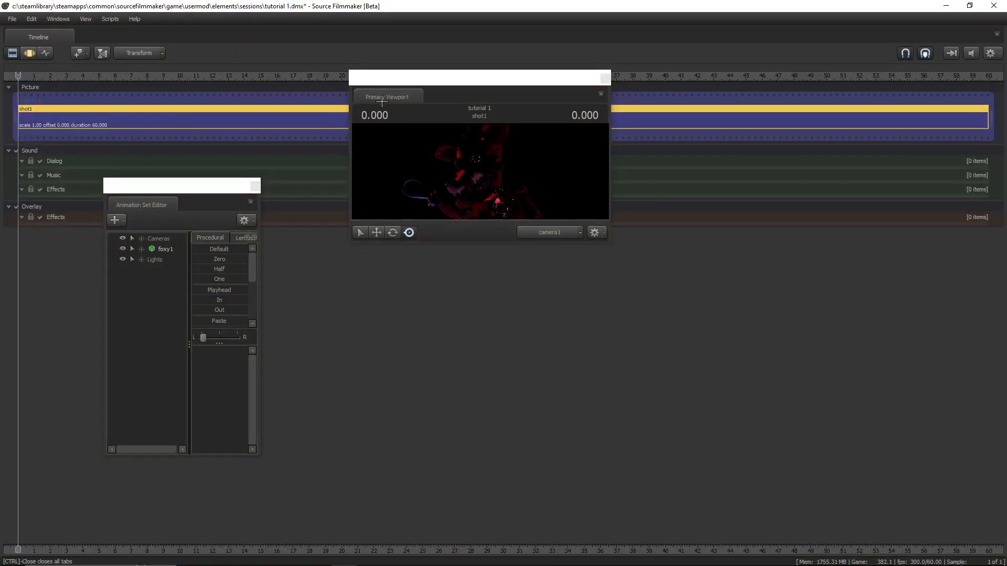
left_click_drag(382, 102, 504, 37)
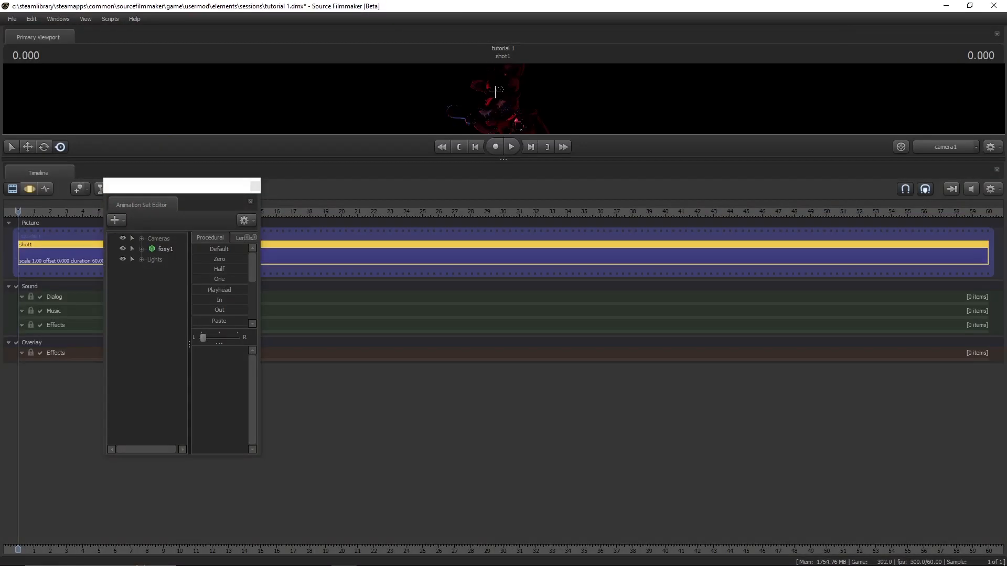
left_click_drag(504, 160, 467, 344)
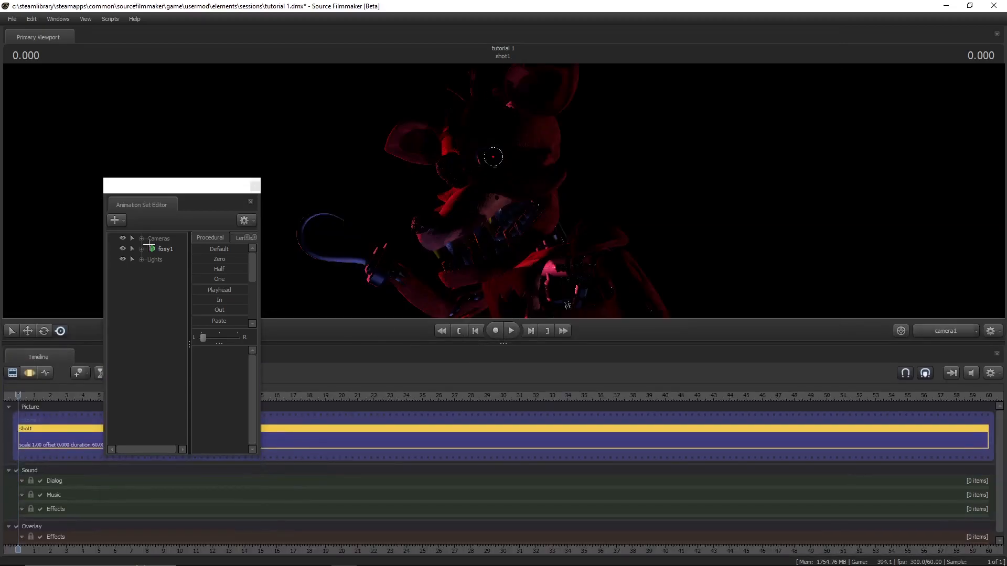
- Dock the Animation Set Editor to the left of the viewport and timeline, sizing the panes for a narrow editor and a taller timeline
left_click_drag(164, 188, 21, 288)
left_click_drag(38, 37, 997, 265)
left_click_drag(689, 41, 24, 288)
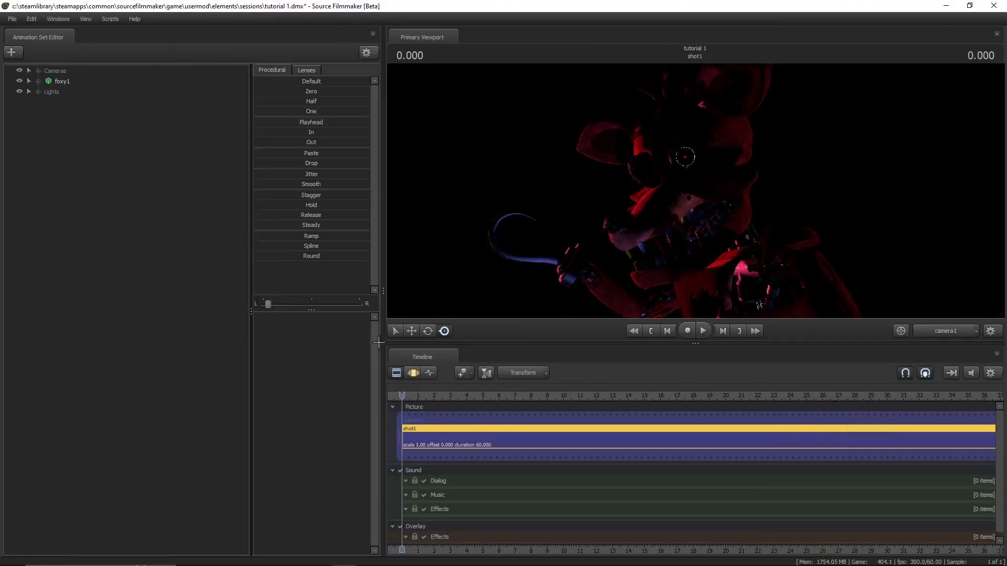
left_click_drag(382, 301, 209, 307)
left_click_drag(521, 350, 496, 316)
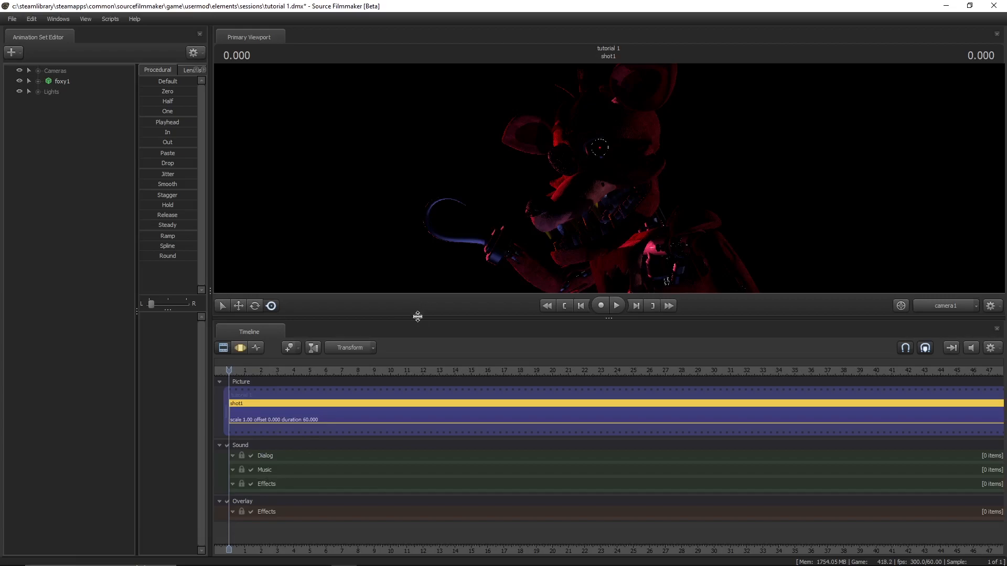
left_click_drag(418, 317, 418, 288)
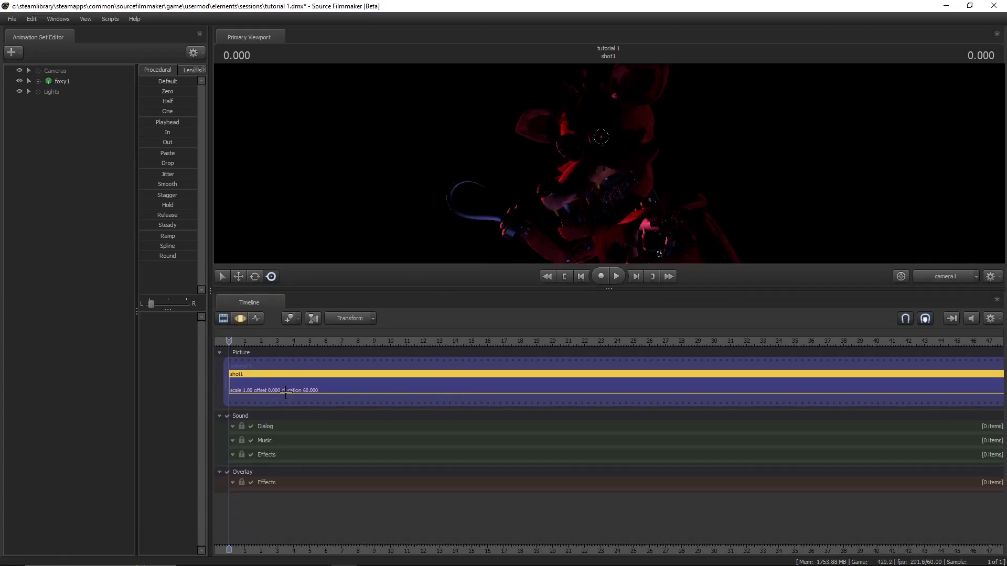
- Add the usermod sound file collab w darktime.wav as a clip on the Music track
left_click(315, 382)
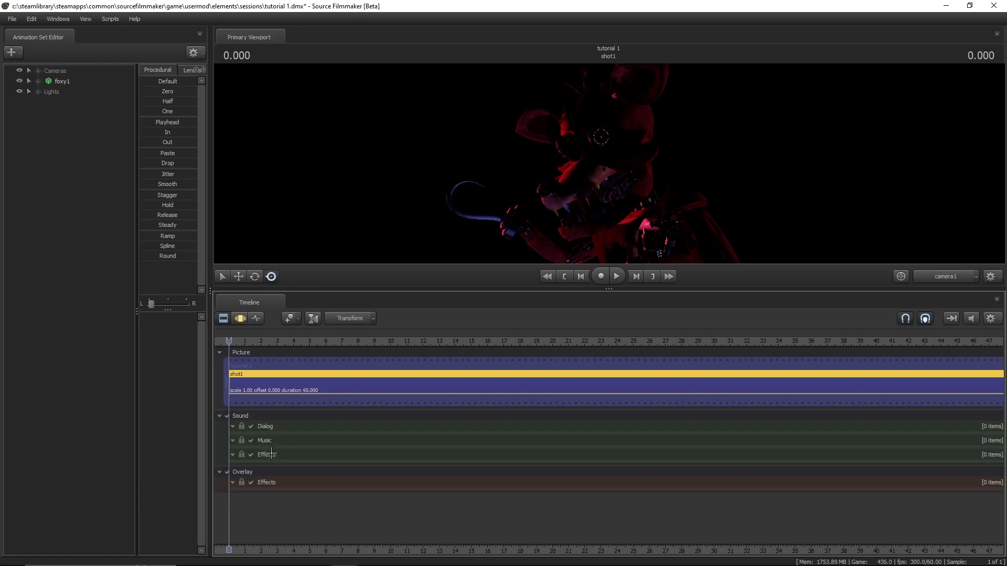
right_click(266, 446)
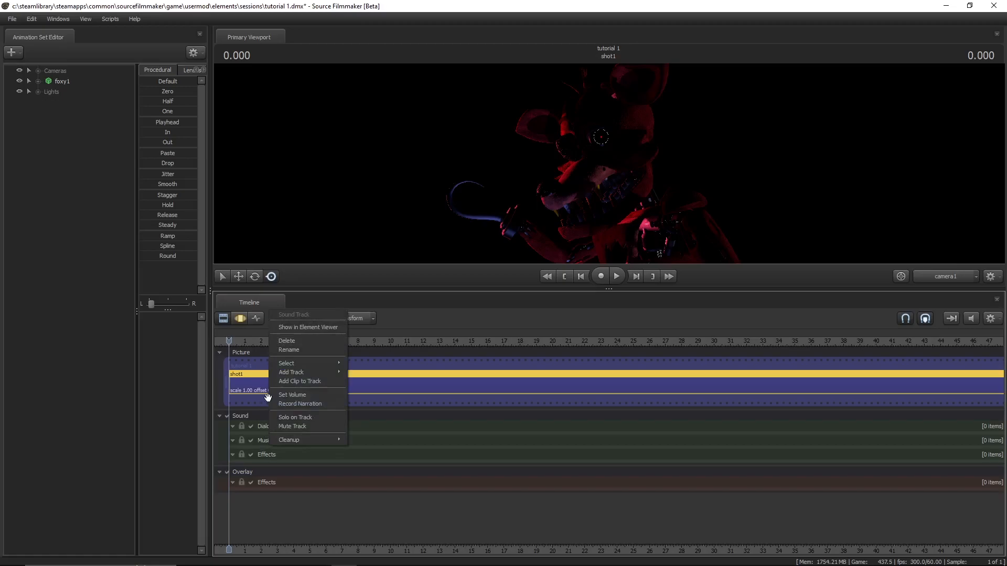
left_click(297, 382)
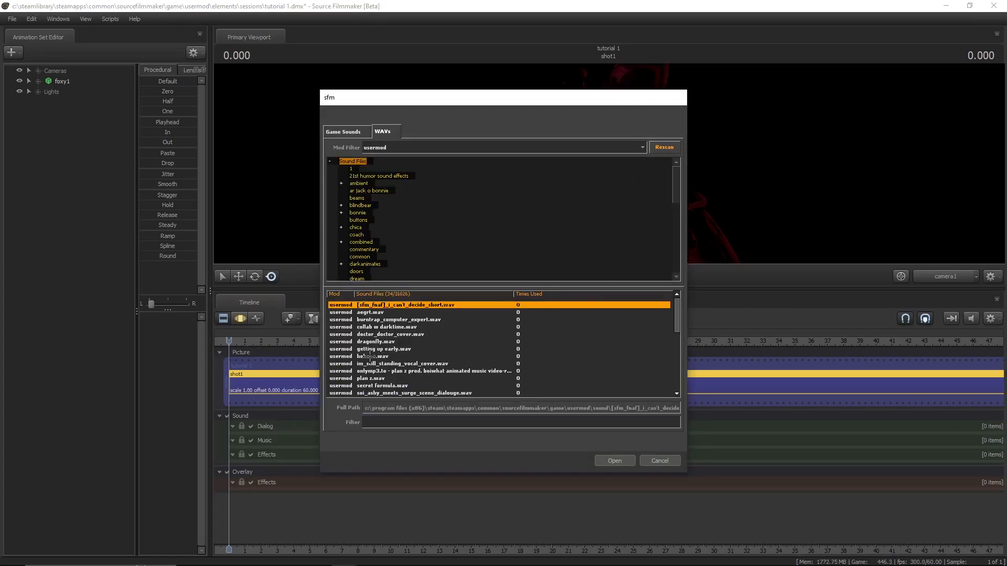
left_click(381, 327)
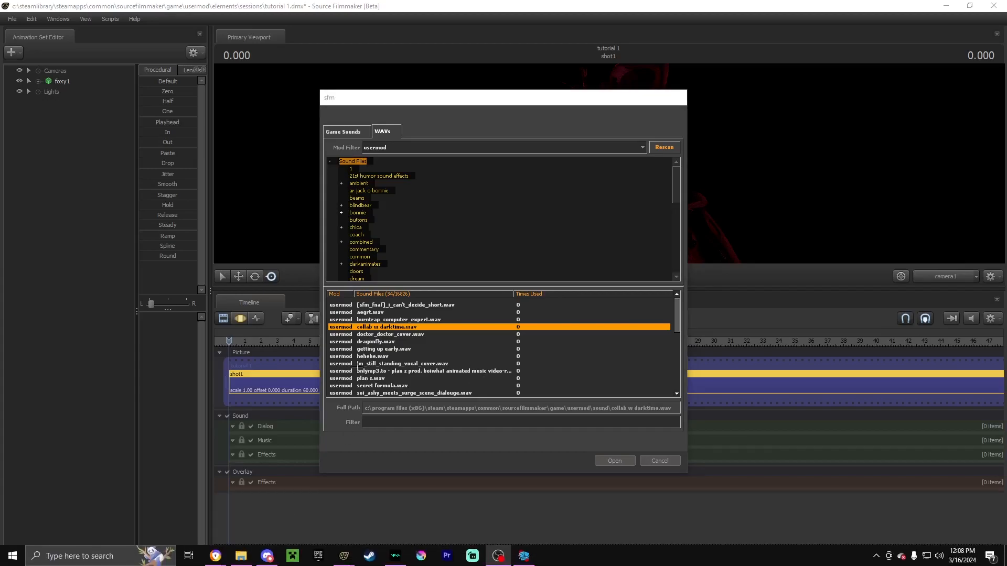
left_click(615, 459)
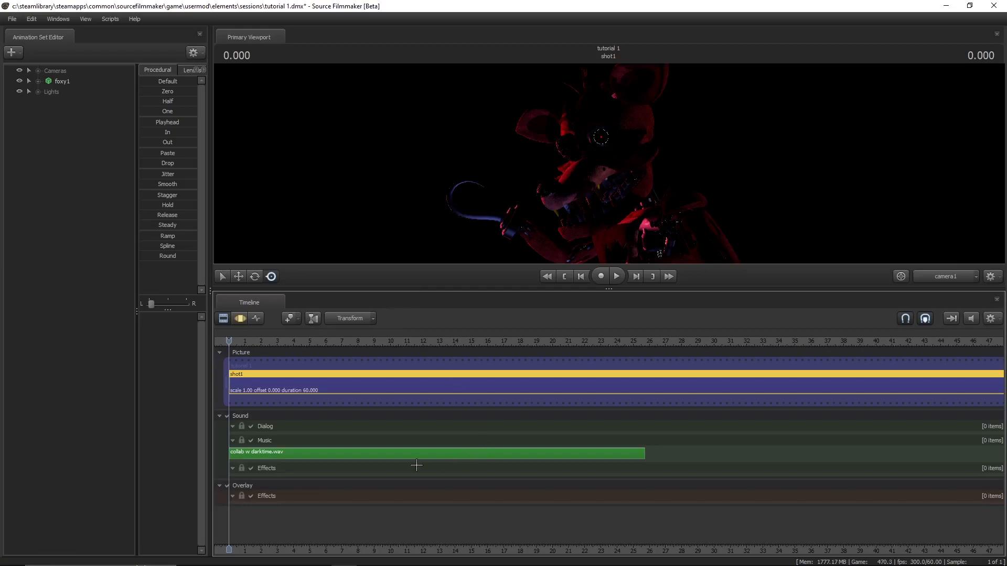
- Switch to Steam, browse Source Filmmaker's local files and open the game\usermod\sound folder
left_click(369, 562)
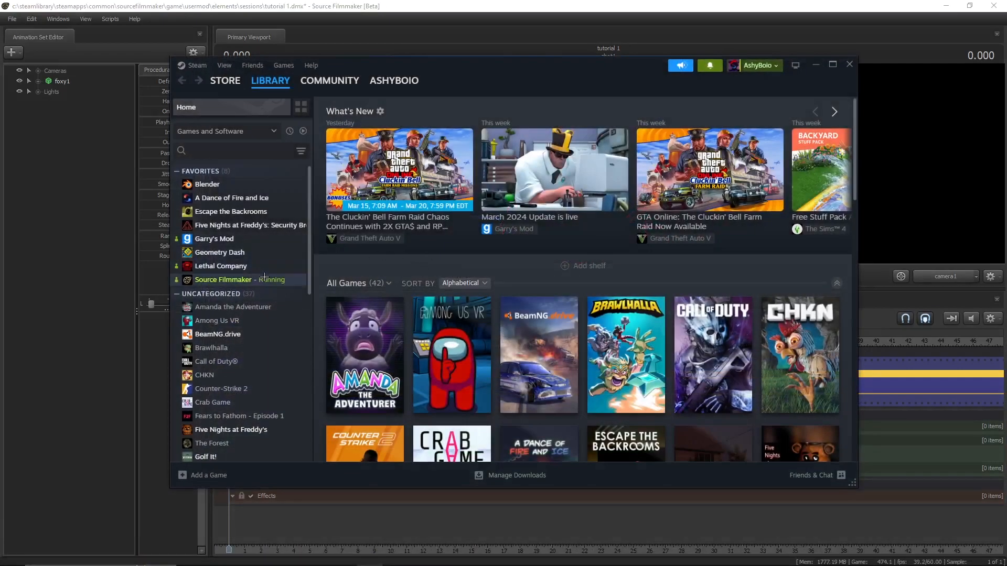
left_click(265, 278)
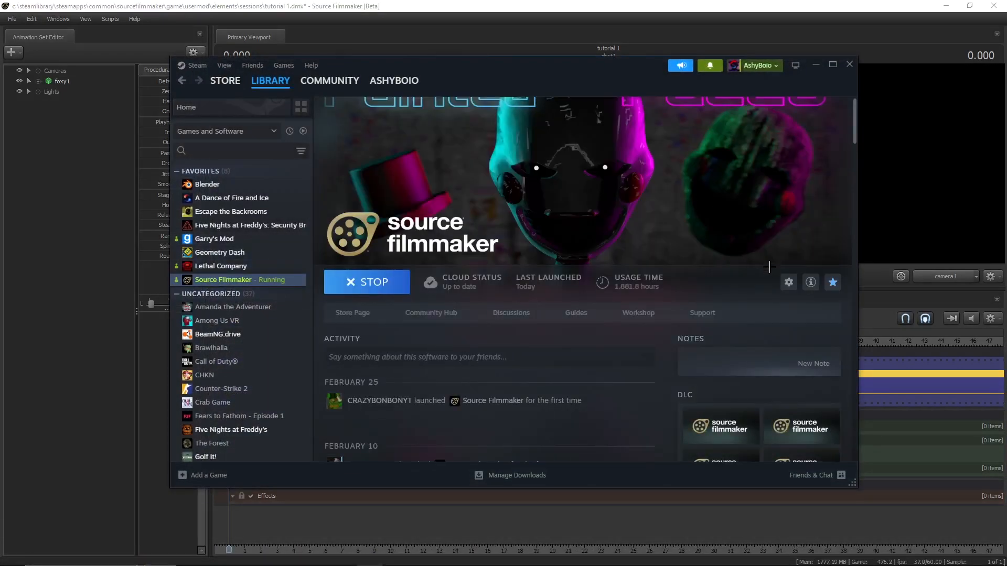
left_click(787, 281)
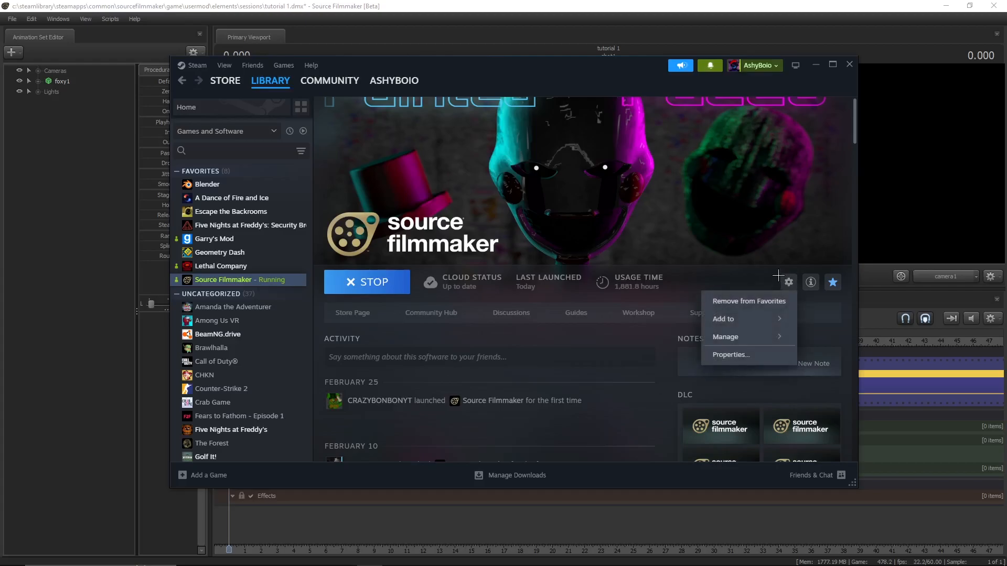
mouse_move(721, 332)
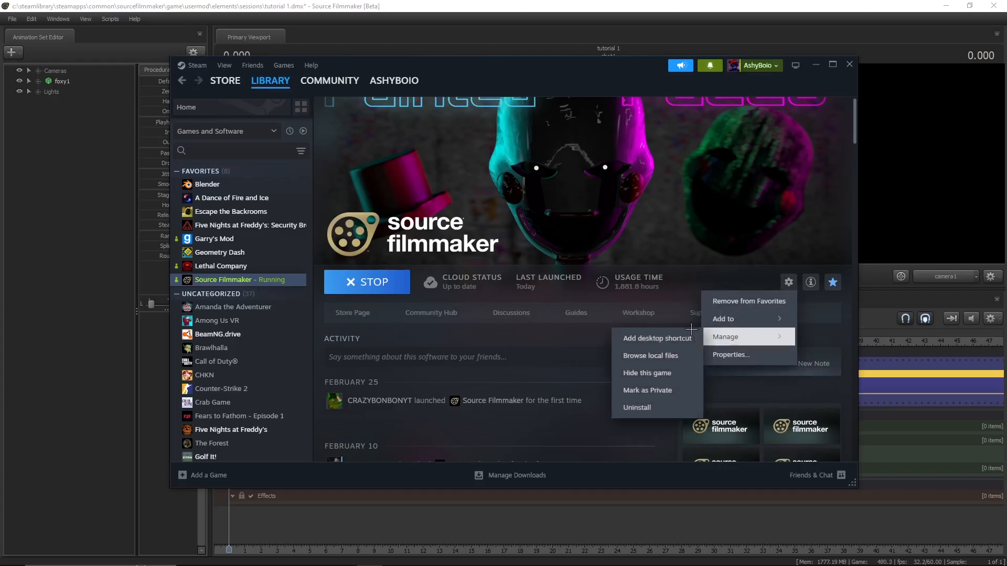
left_click(654, 355)
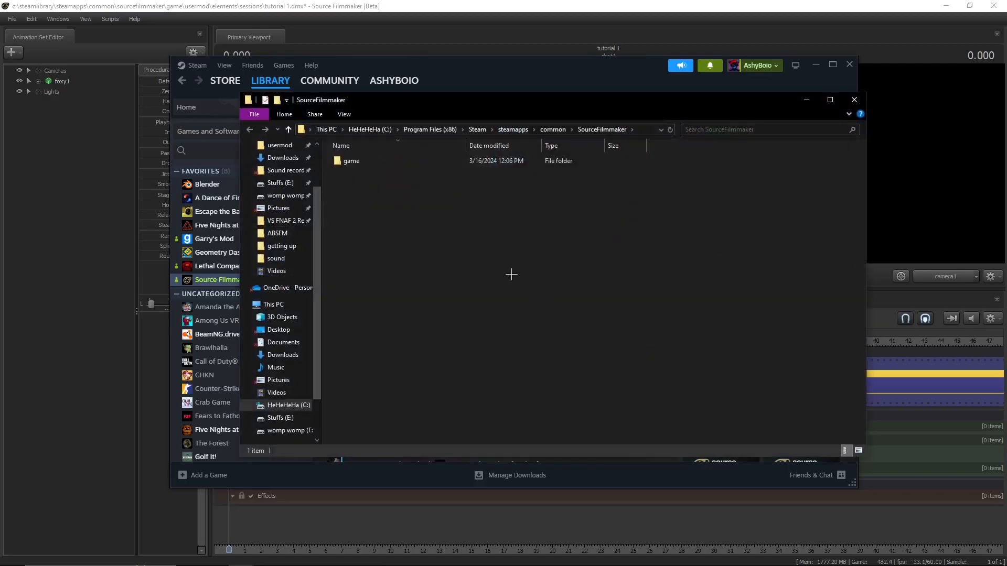
double_click(401, 162)
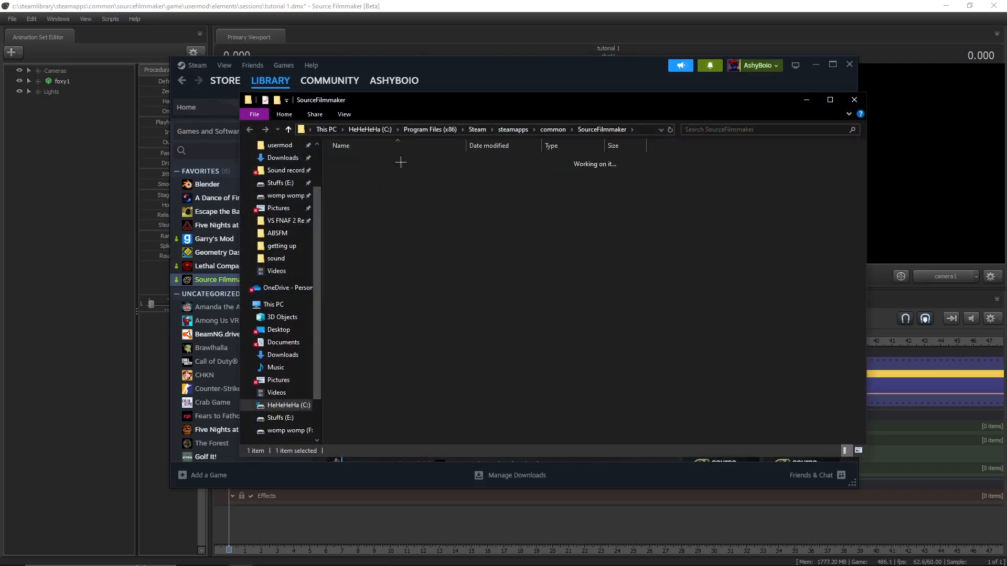
double_click(367, 260)
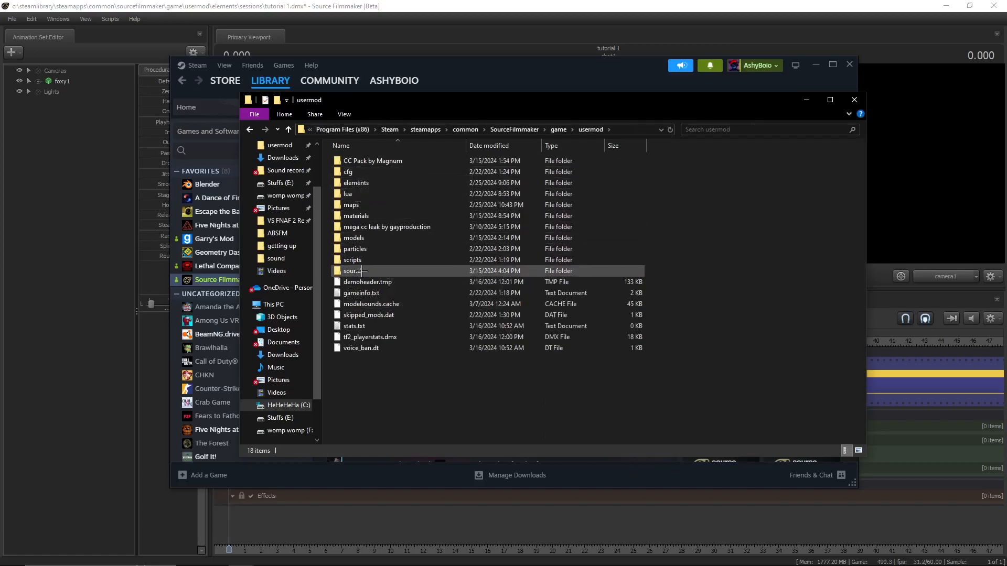
double_click(361, 271)
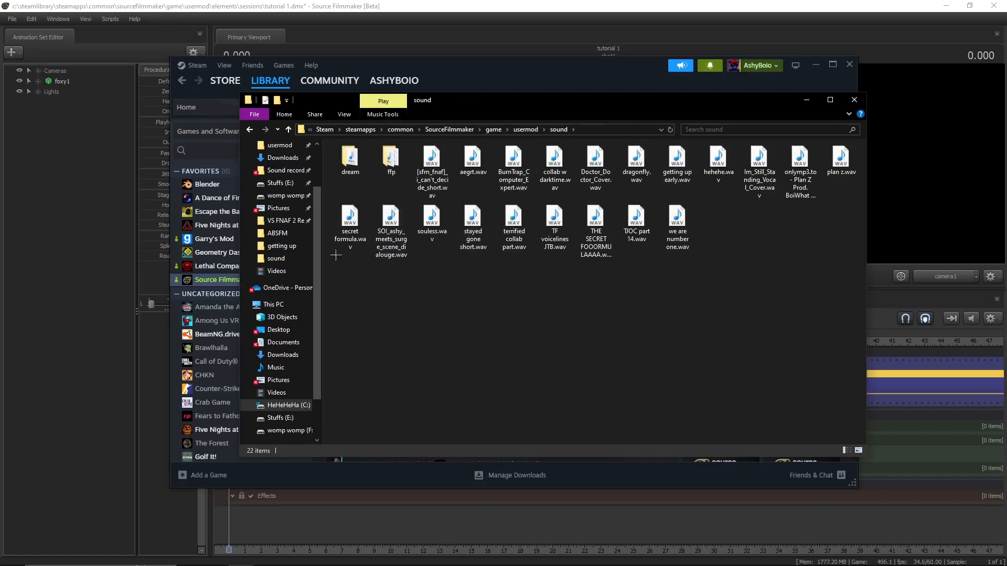
- Preview collab w darktime.wav from the sound folder, close the media player and return to Source Filmmaker
double_click(567, 167)
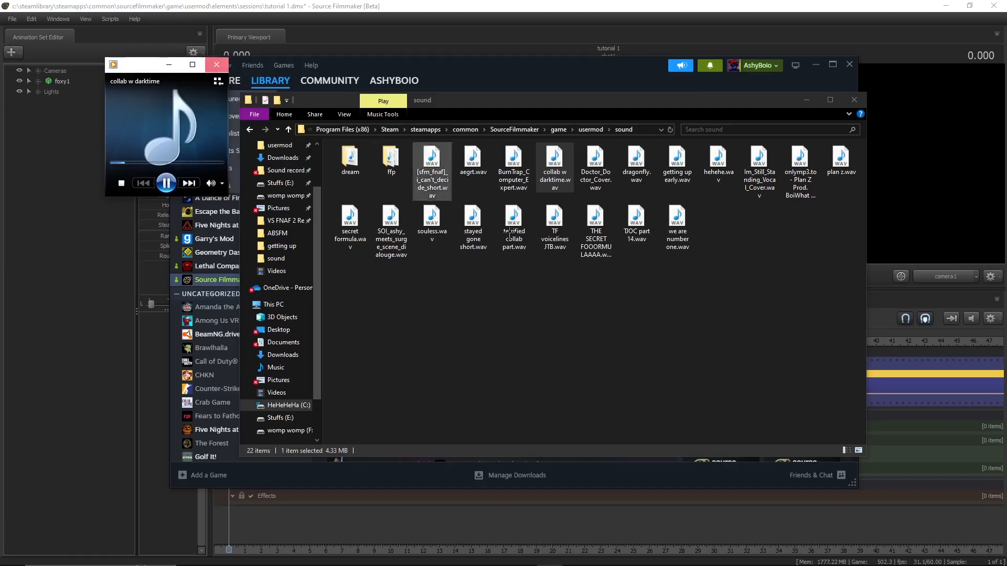
left_click(216, 65)
left_click(777, 297)
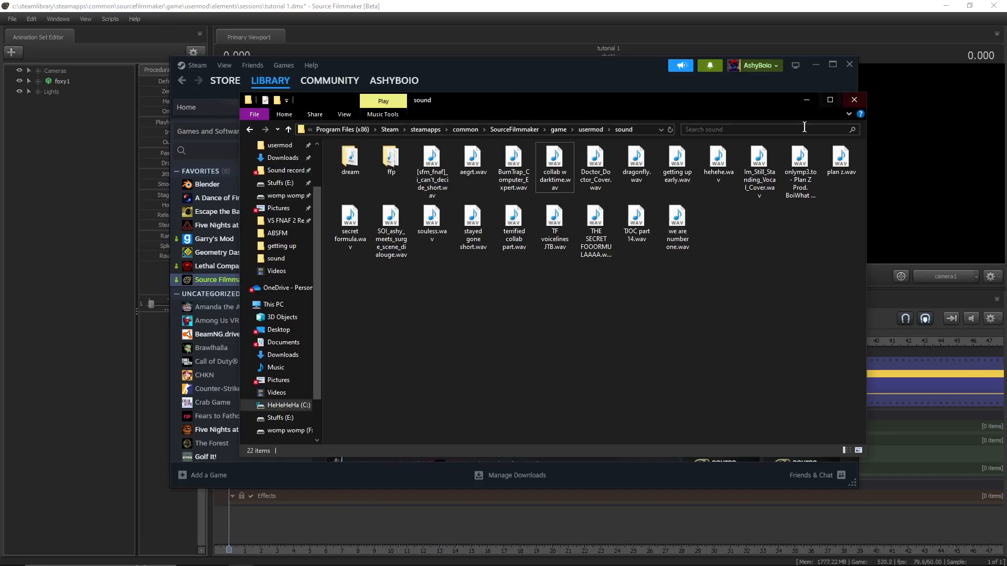
left_click(804, 100)
left_click(515, 28)
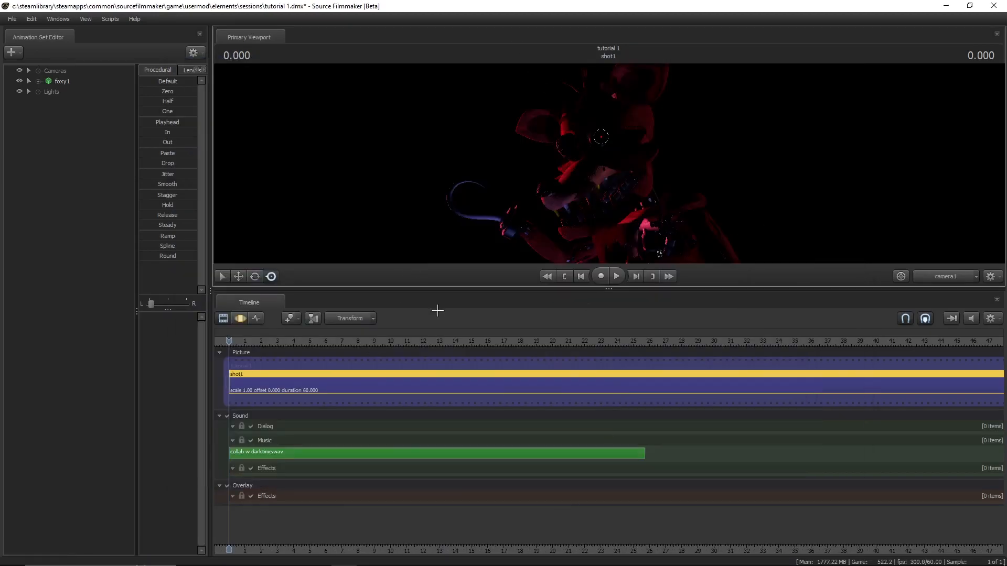
- Play the start of the music clip, return the playhead to 0 and delete the clip from the Music track
left_click(600, 449)
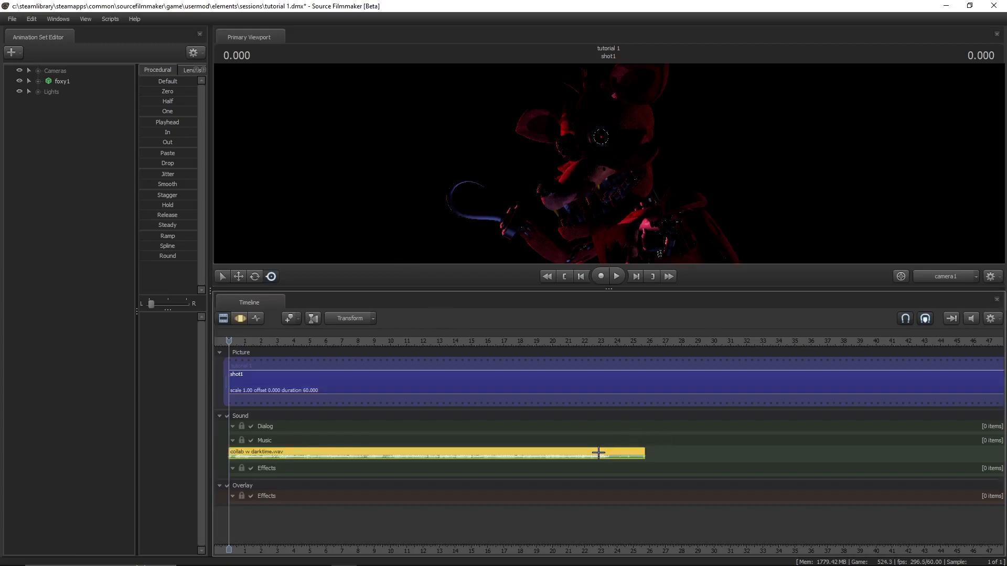
key("space")
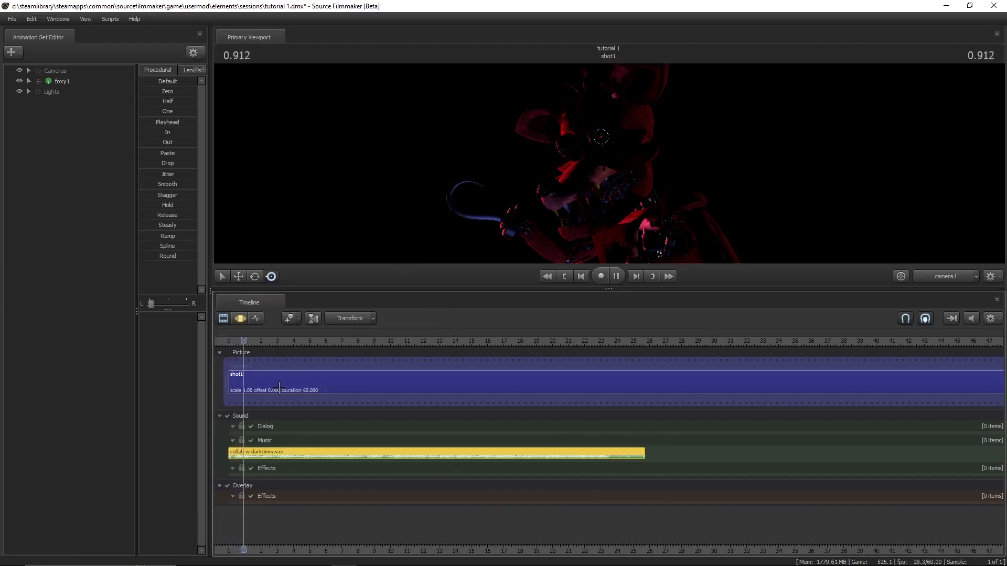
key("space")
key("Home")
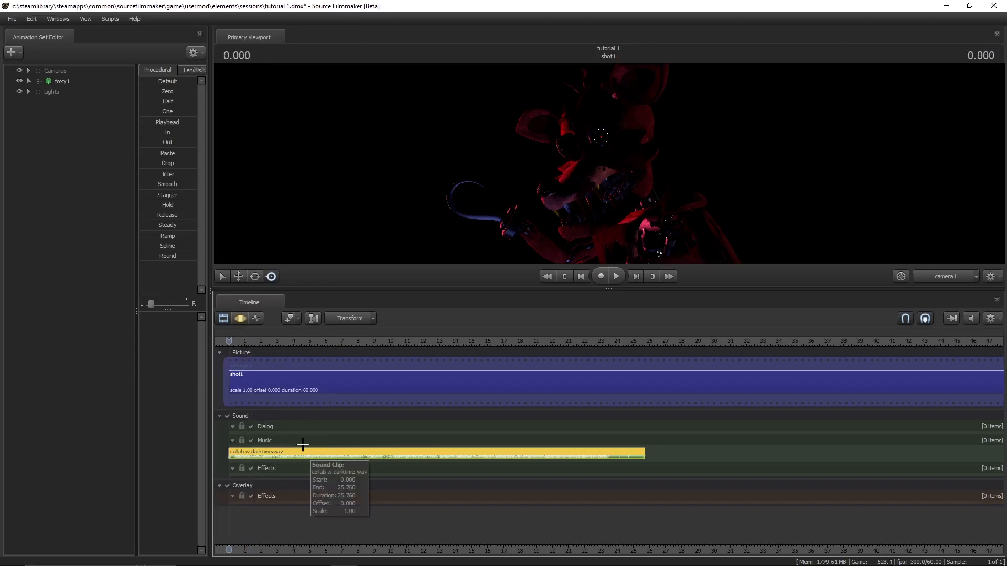
key("Delete")
- Enlarge the viewport above the timeline, select shot1 and switch the timeline to the Graph Editor
left_click_drag(412, 288, 372, 405)
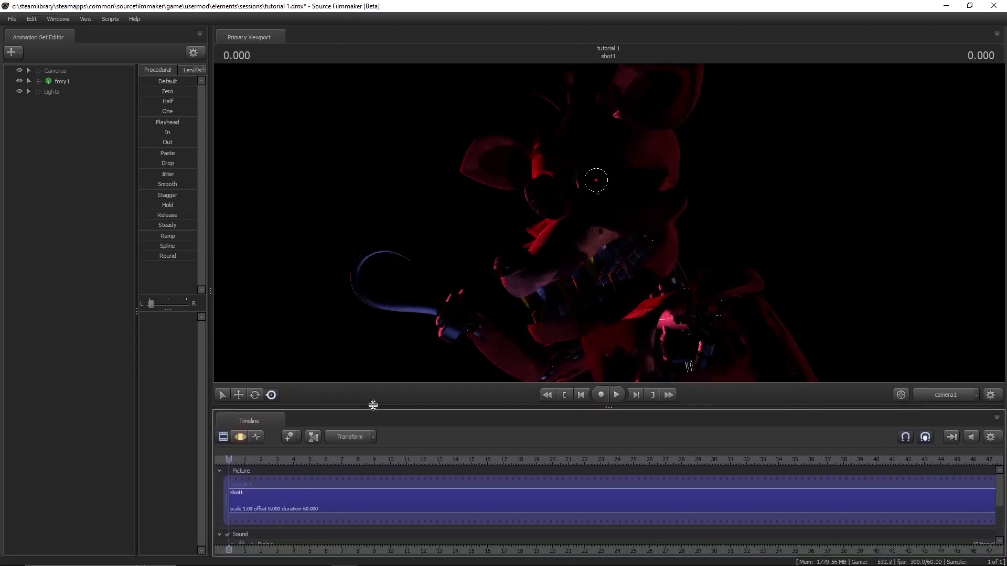
left_click(364, 511)
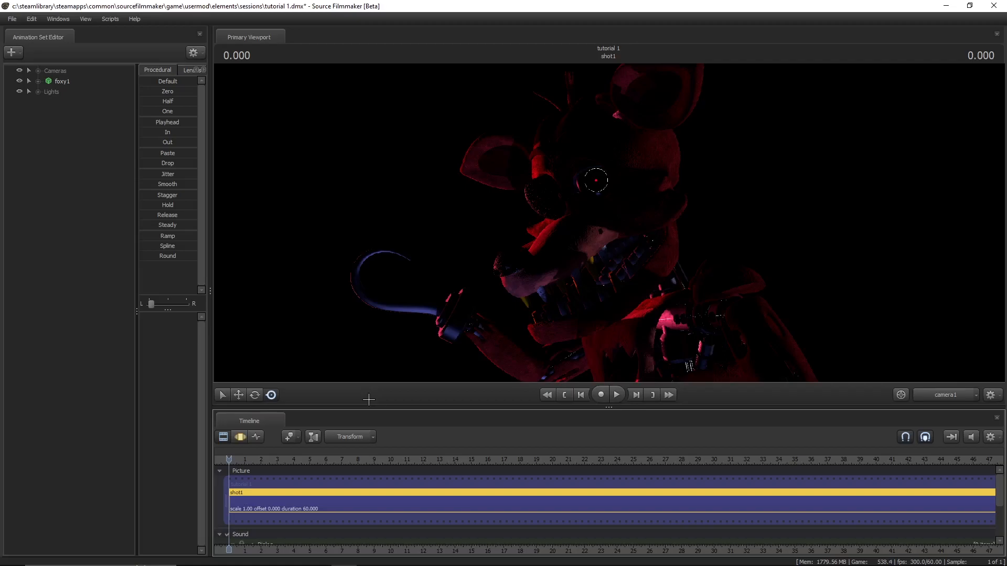
key("F4")
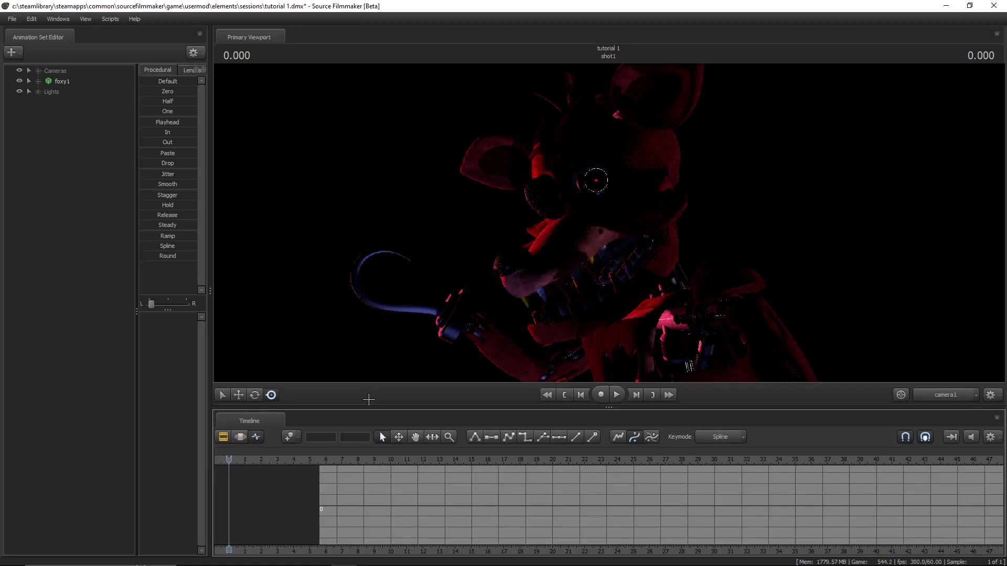
middle_click_drag(343, 548, 672, 545)
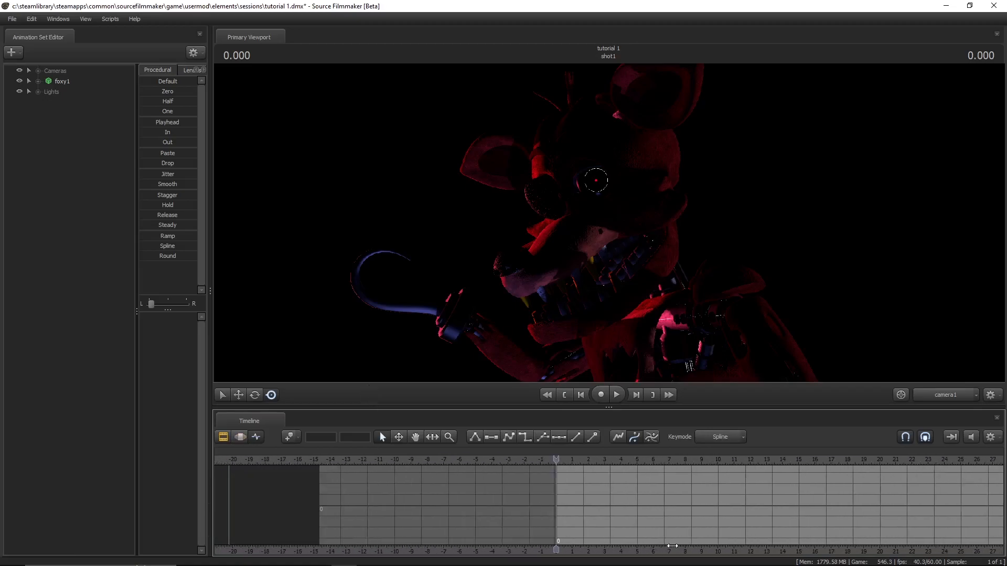
- Switch the viewport to the Work Camera and turn off its lighting
left_click(958, 400)
left_click_drag(810, 324, 609, 222)
right_click(608, 222)
left_click(638, 249)
- Select foxy1's bip_spine_0 bone and rotate it slightly at 0.483 to key its first movement
key("w")
key("w")
key("w")
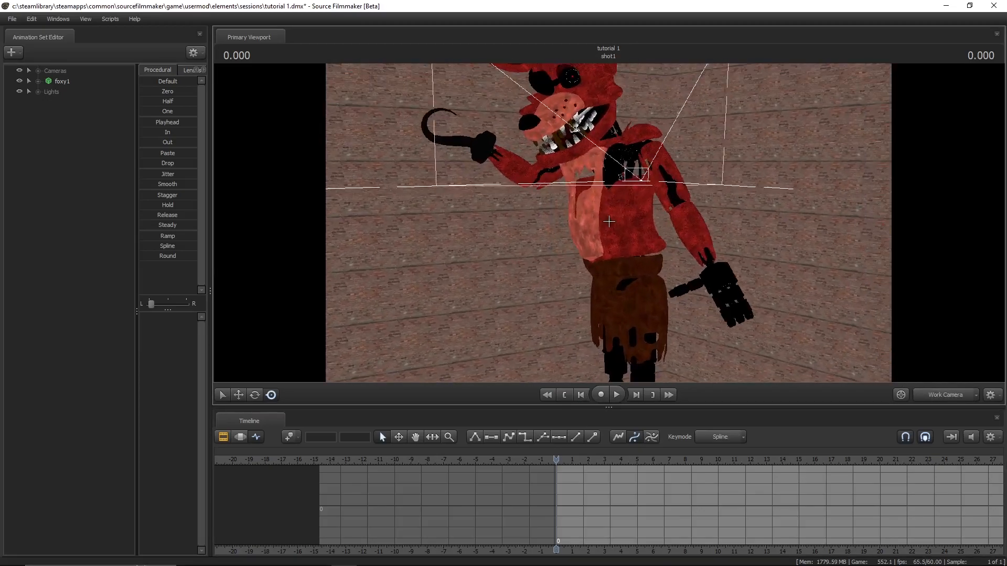
left_click(609, 271)
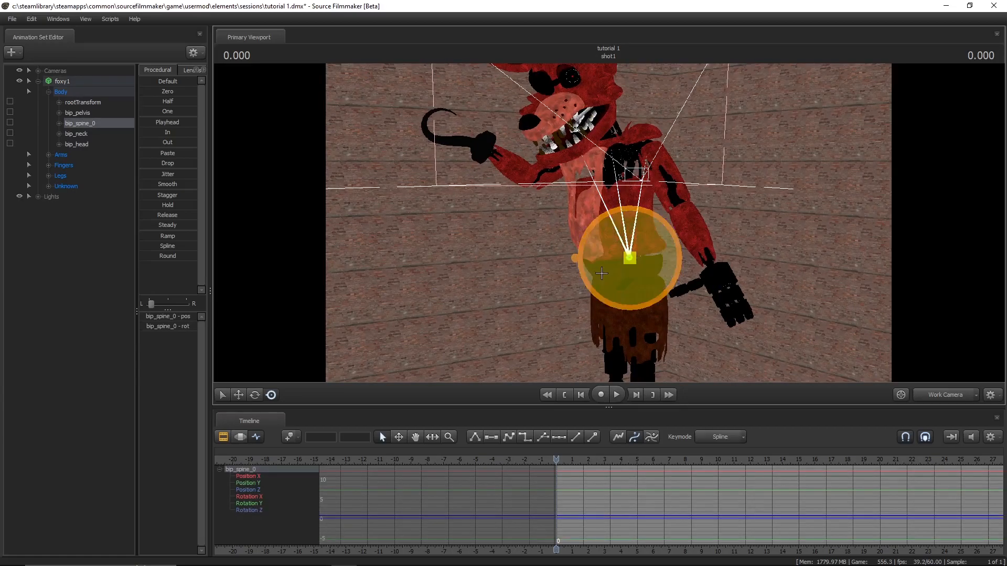
scroll(560, 465, "up", 3)
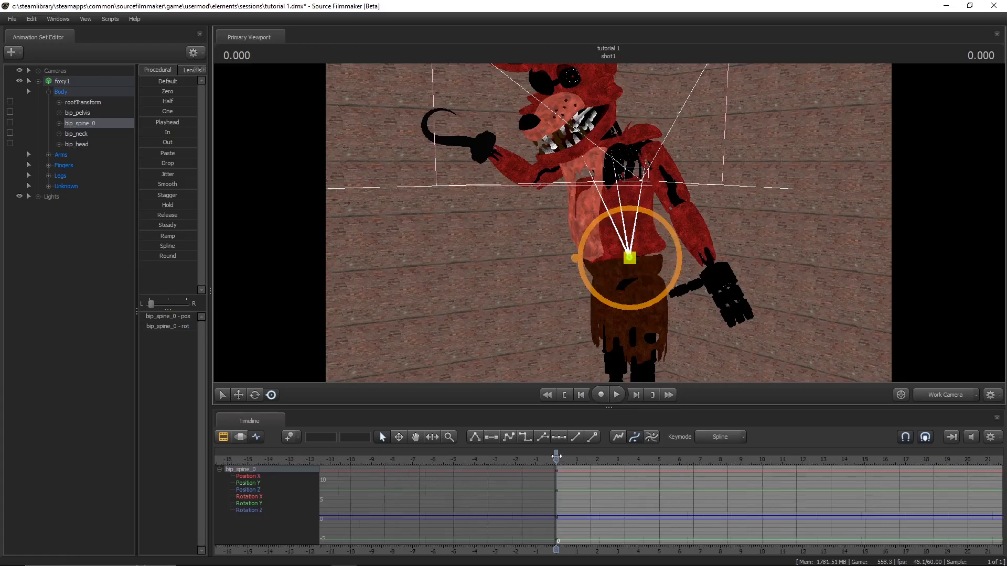
middle_click_drag(560, 545, 367, 549)
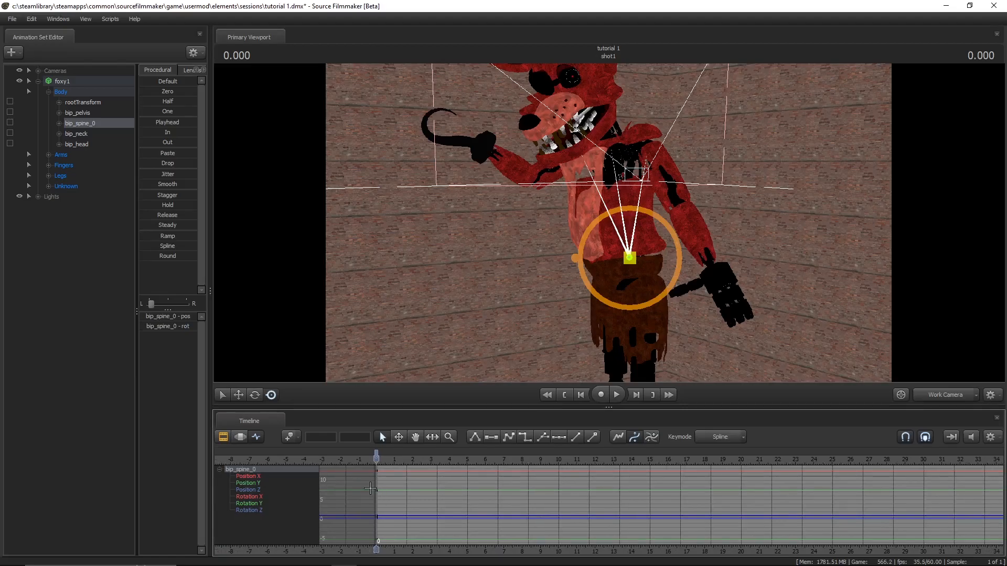
key("space")
key("space")
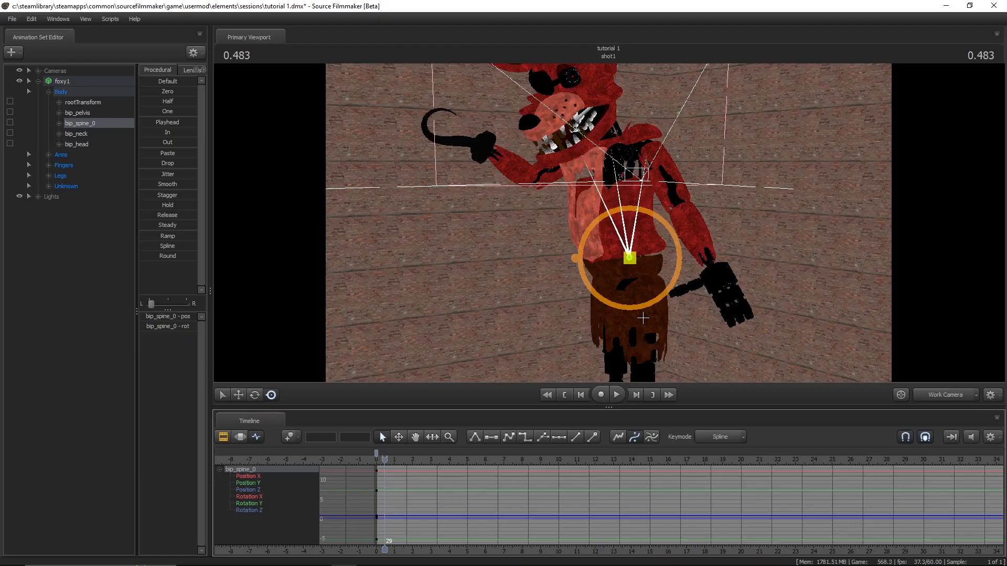
left_click_drag(603, 279, 814, 341)
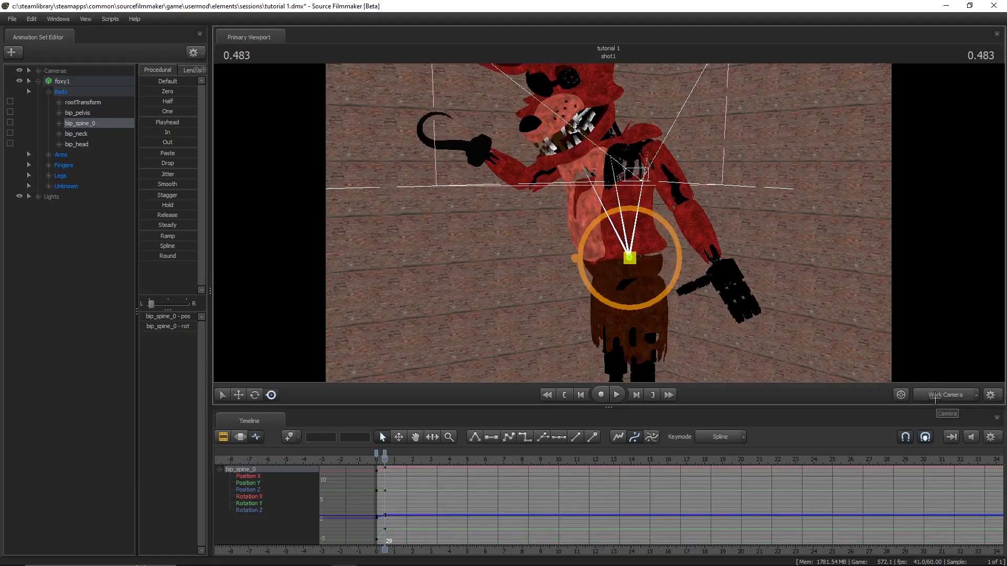
- Preview the spine movement from the start through camera1, stopping at 0.883
left_click(935, 398)
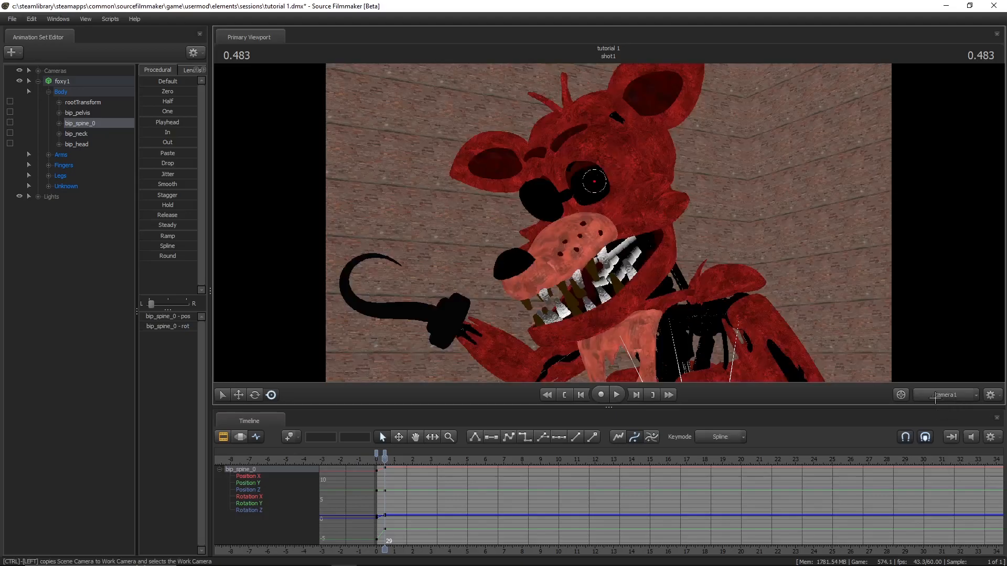
key("Home")
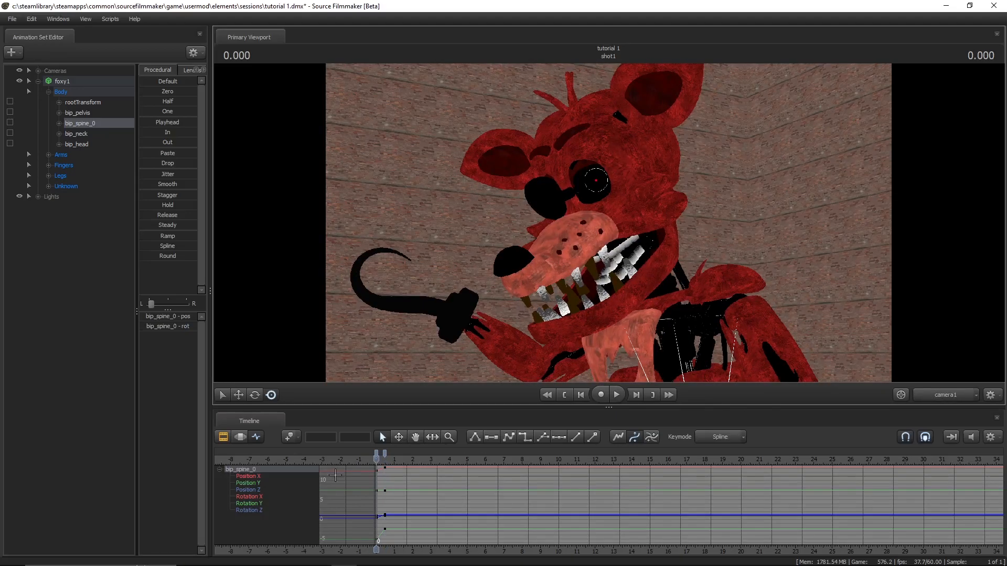
key("space")
key("space")
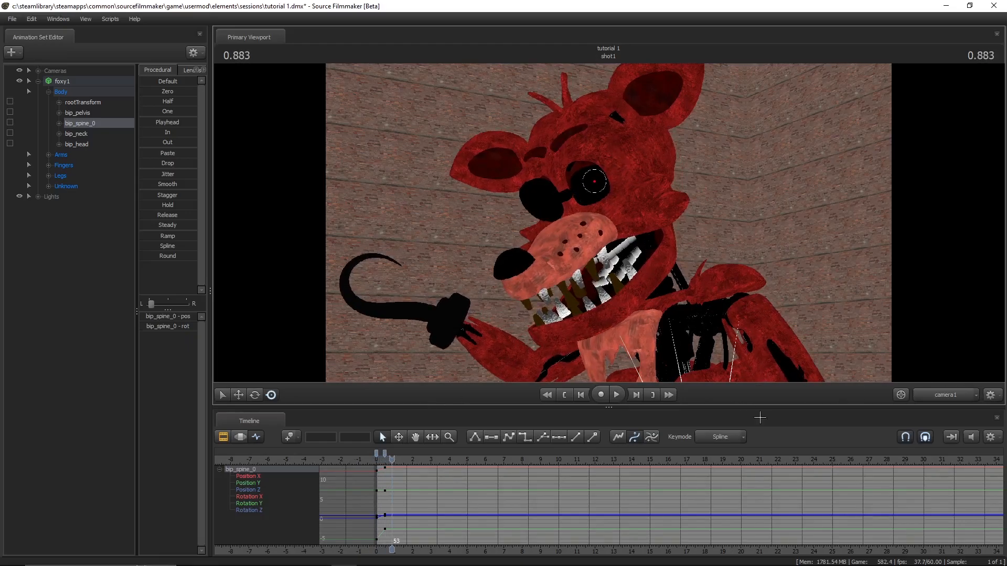
- Return to the Work Camera and key further small rotations of bip_spine_0 at intervals from 0.883 to 2.833
left_click(954, 395, "ctrl")
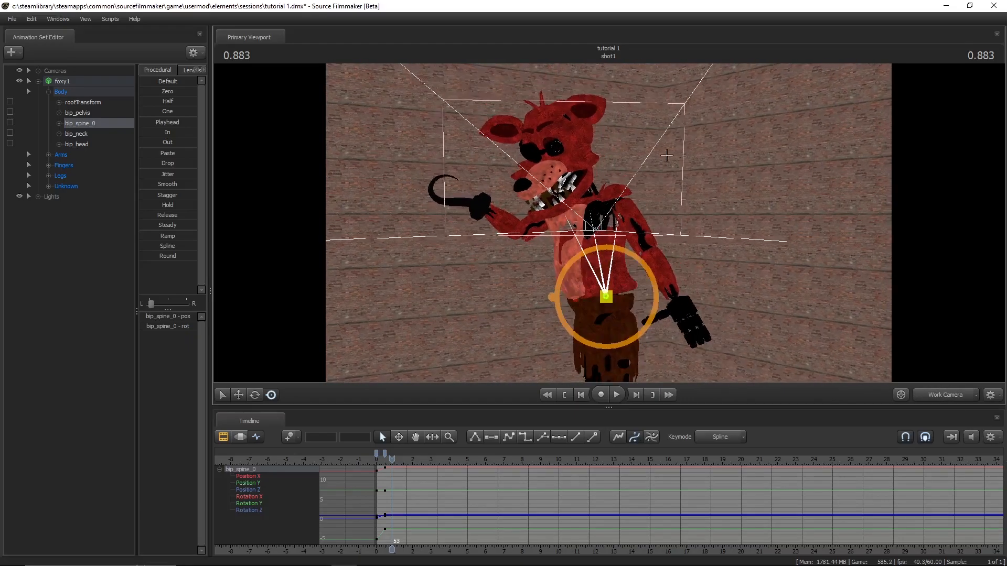
key("w")
left_click_drag(752, 256, 745, 356)
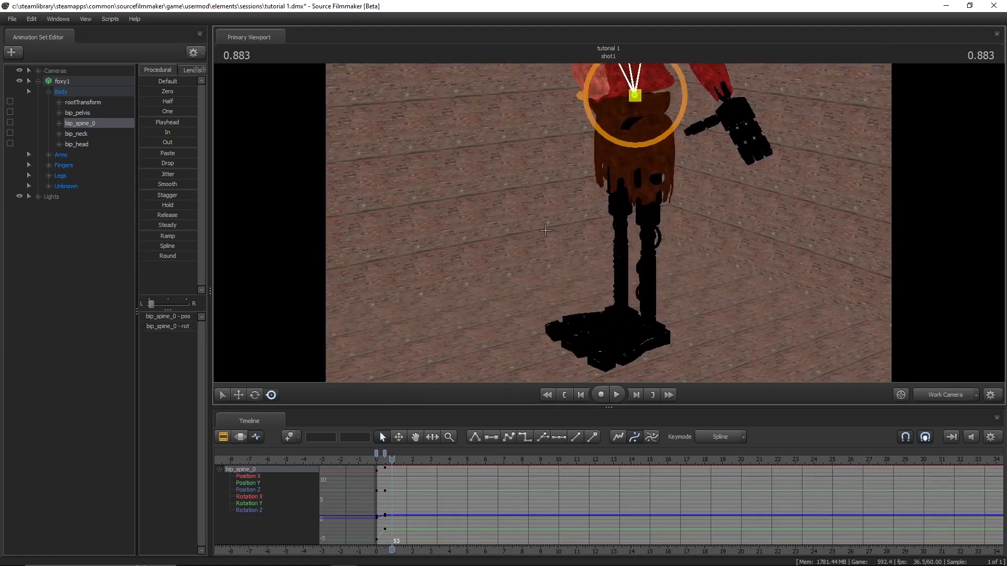
left_click_drag(532, 229, 535, 186)
left_click_drag(609, 224, 616, 194)
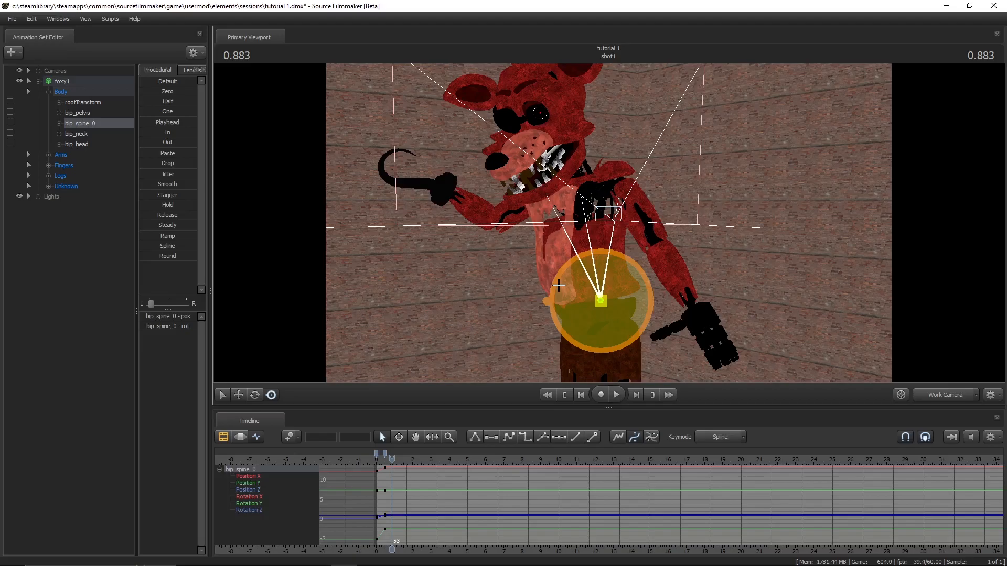
left_click_drag(558, 285, 613, 315)
key("space")
key("space")
key("space")
key("space")
- Play back the spine animation and return the playhead to 0
key("space")
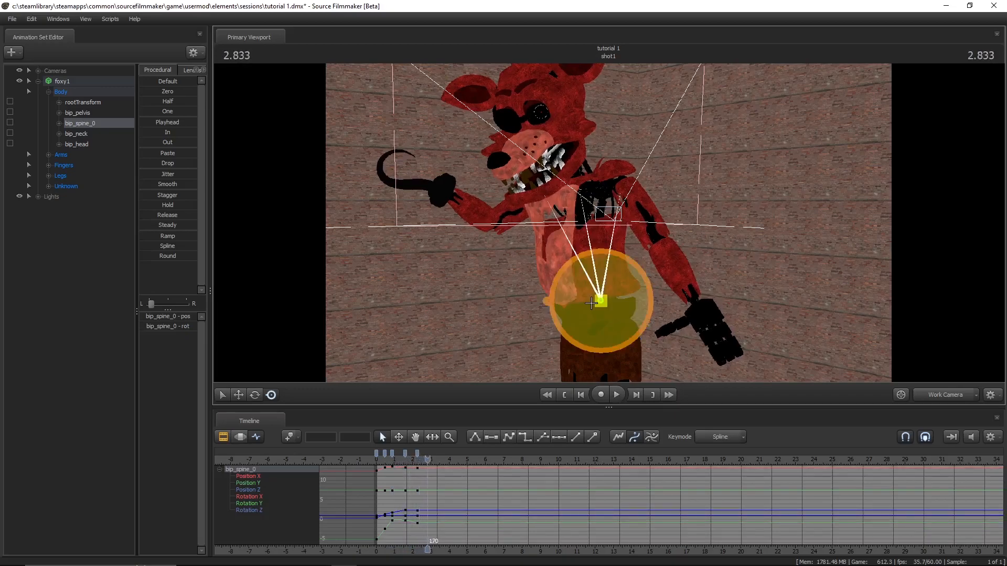
left_click_drag(595, 317, 592, 308)
key("space")
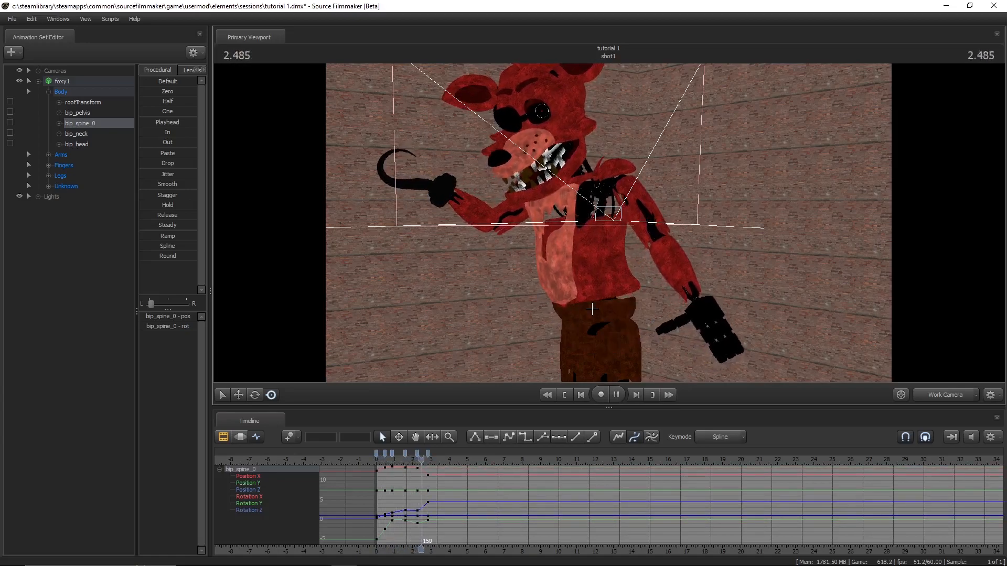
key("space")
key("Home")
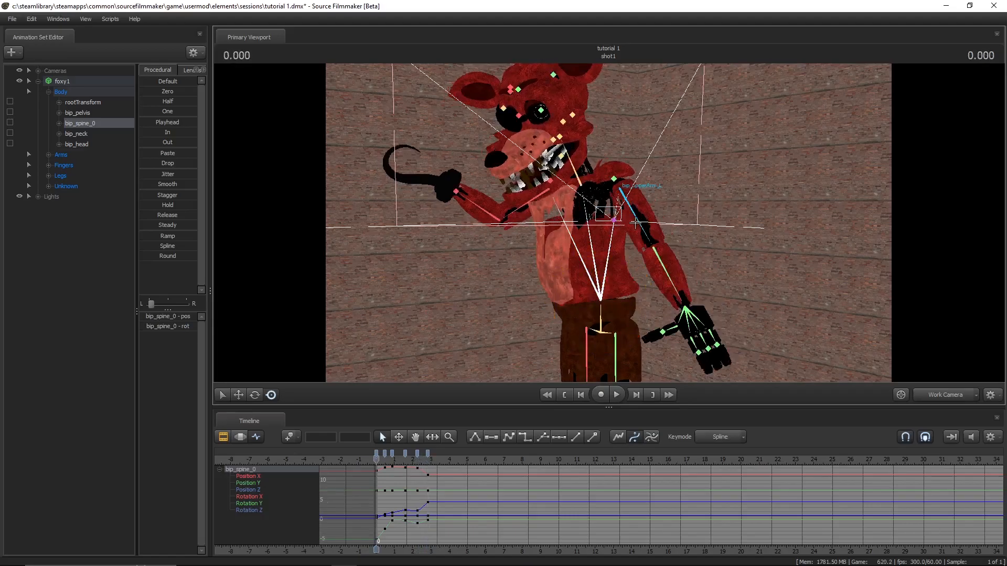
- Select Foxy's bip_upperArm_L bone and set a keyframe for it at 0
left_click(632, 222, "ctrl")
key("m")
mouse_move(634, 216)
left_mouse_down()
mouse_move(629, 194)
mouse_move(641, 195)
left_mouse_up()
key("w")
- Key a series of small rotations of bip_upperArm_L at intervals up to 3.066
key("space")
key("space")
left_click_drag(669, 229, 667, 251)
key("space")
key("space")
mouse_move(651, 286)
left_mouse_down()
mouse_move(631, 281)
mouse_move(646, 276)
left_mouse_up()
key("space")
key("space")
key("space")
key("space")
key("space")
key("space")
key("space")
key("space")
key("space")
key("space")
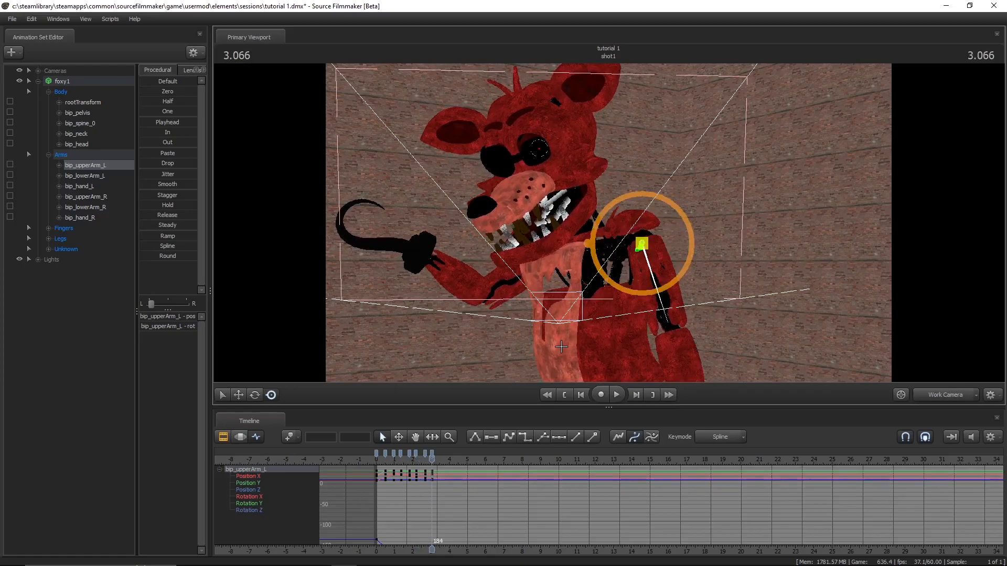
- Switch the timeline to the Clip Editor, enlarge it and scrub across shot1 from its start to its end
key("F2")
left_click_drag(606, 408, 608, 334)
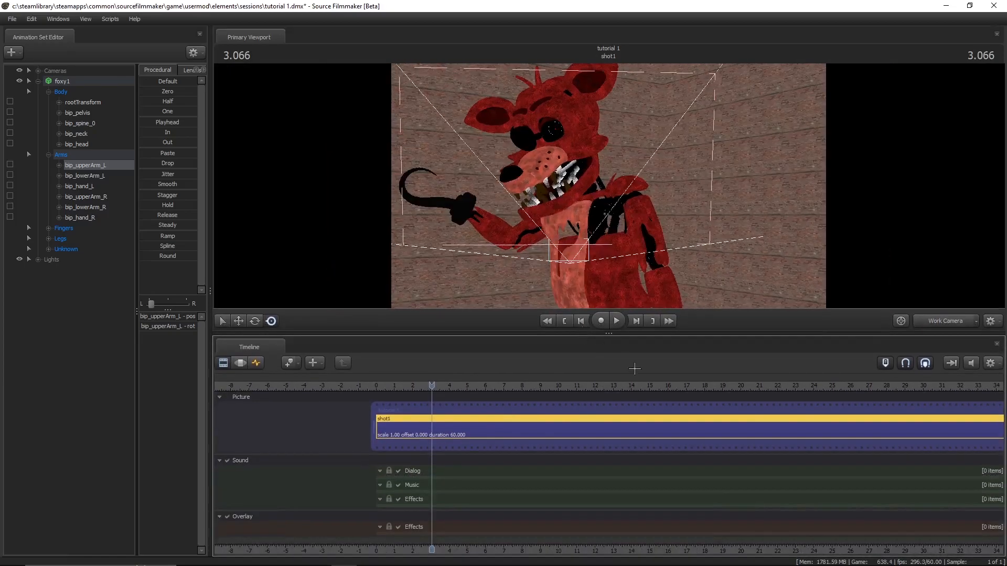
scroll(416, 418, "down", 5)
left_click(400, 385)
left_click_drag(400, 386, 420, 388)
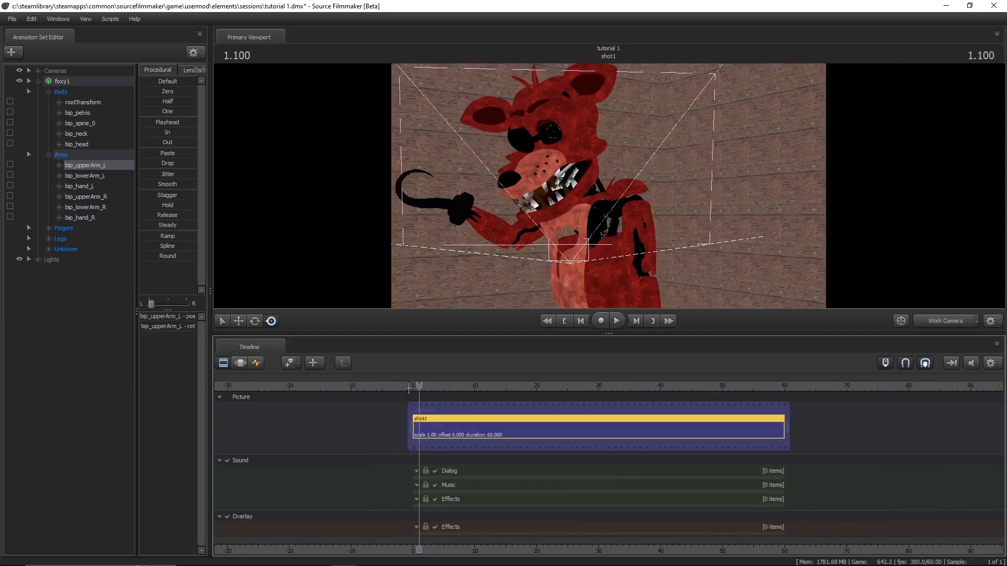
left_click(409, 388)
left_click(786, 388)
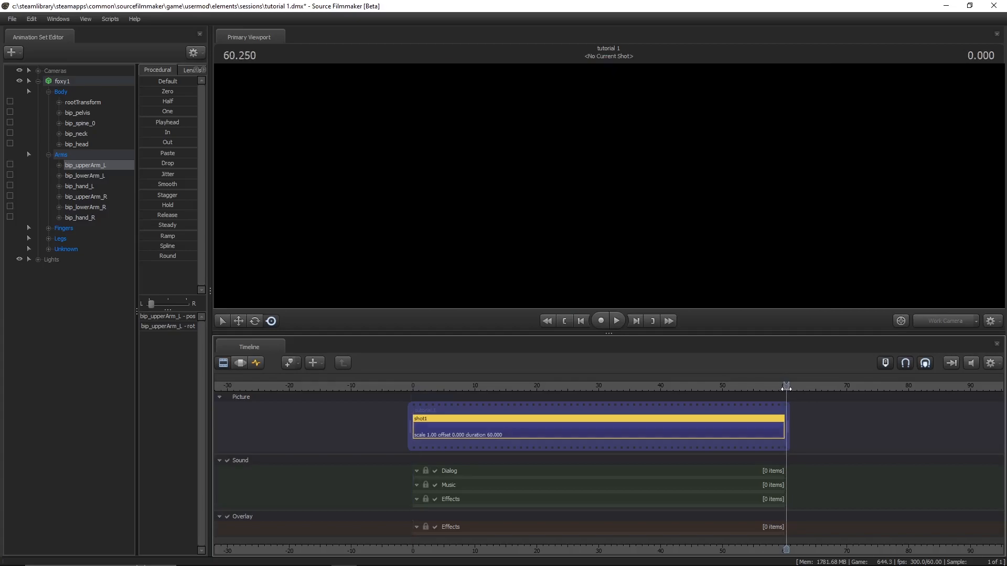
left_click_drag(786, 388, 433, 428)
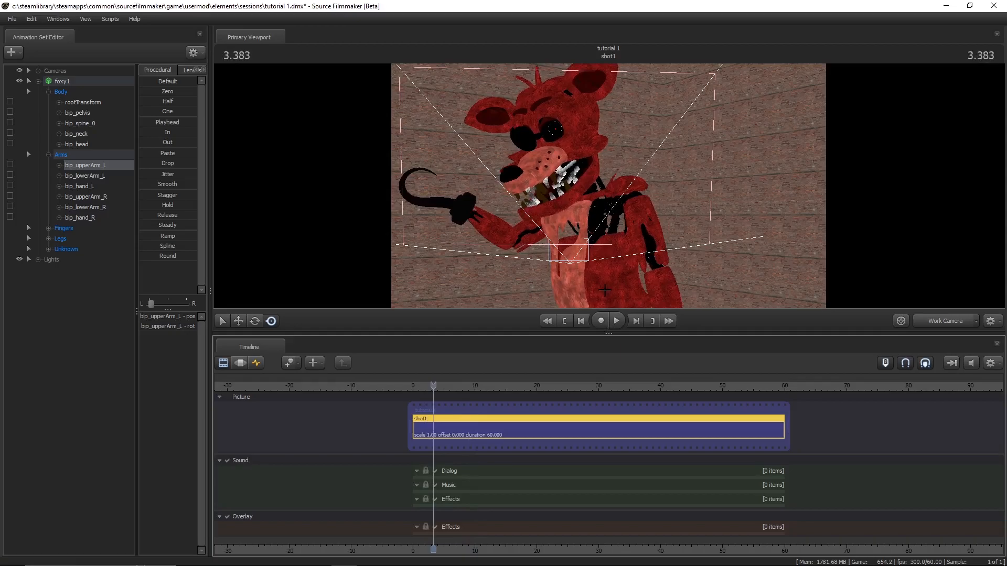
- Split shot1 at 3.033, beside the last bip_upperArm_L keyframe in the Graph Editor, and select the second shot
key("F4")
scroll(427, 396, "up", 6)
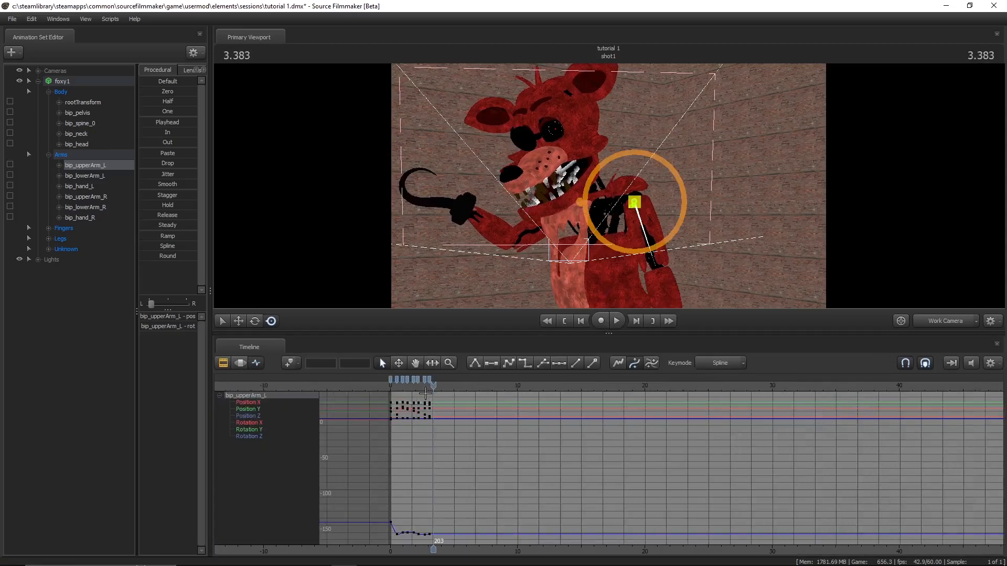
left_click_drag(434, 387, 425, 388)
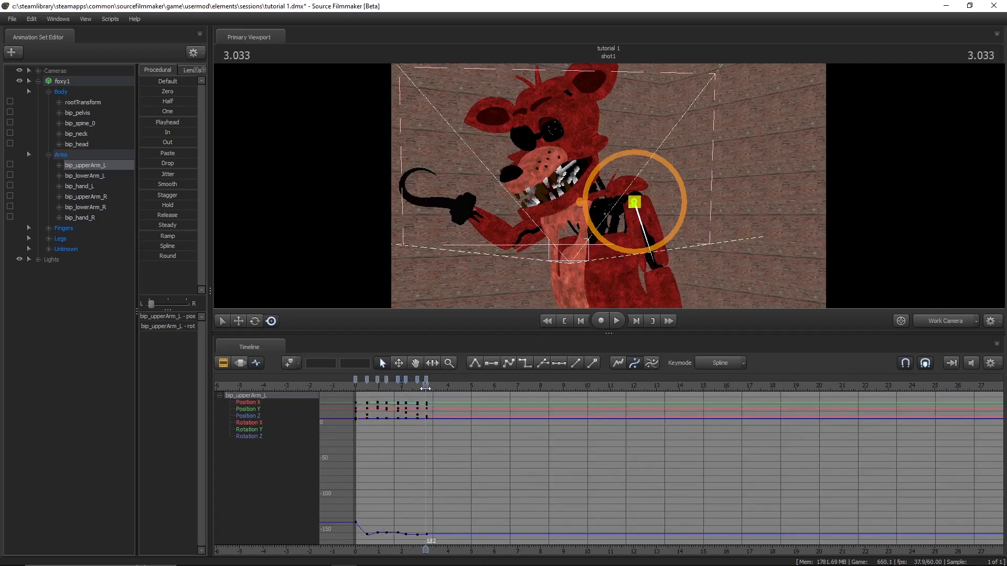
key("F2")
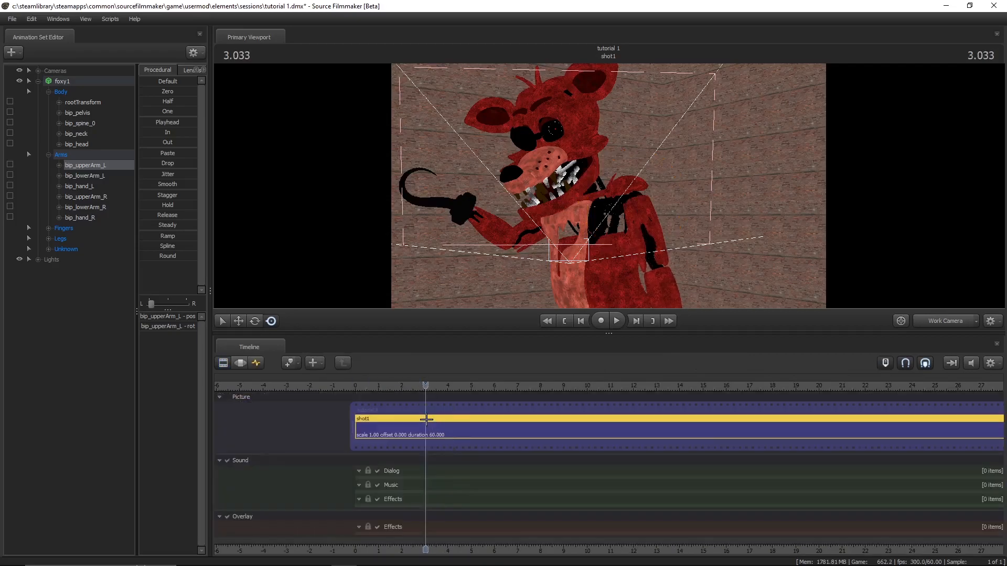
key("ctrl+b")
left_click(405, 426)
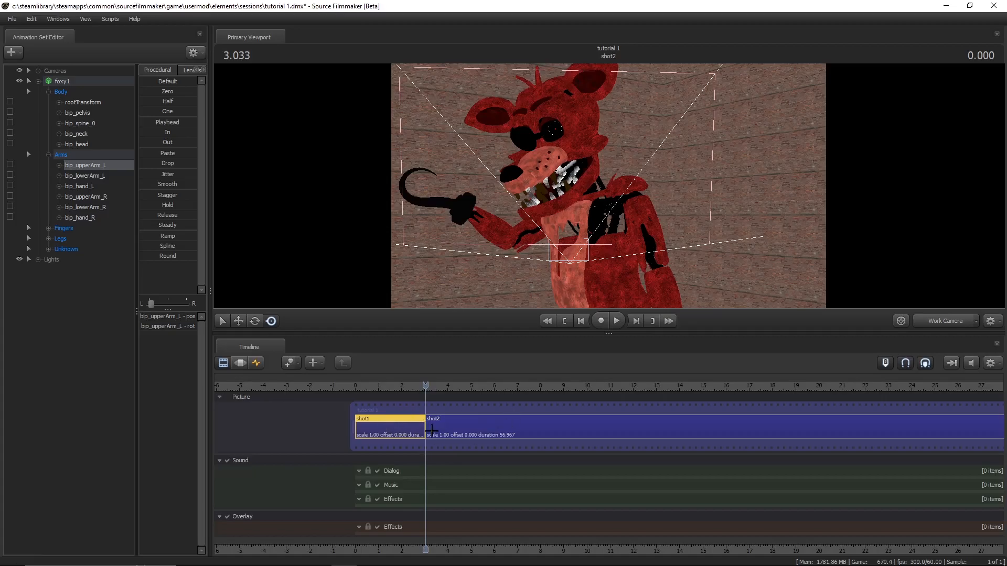
left_click(460, 426)
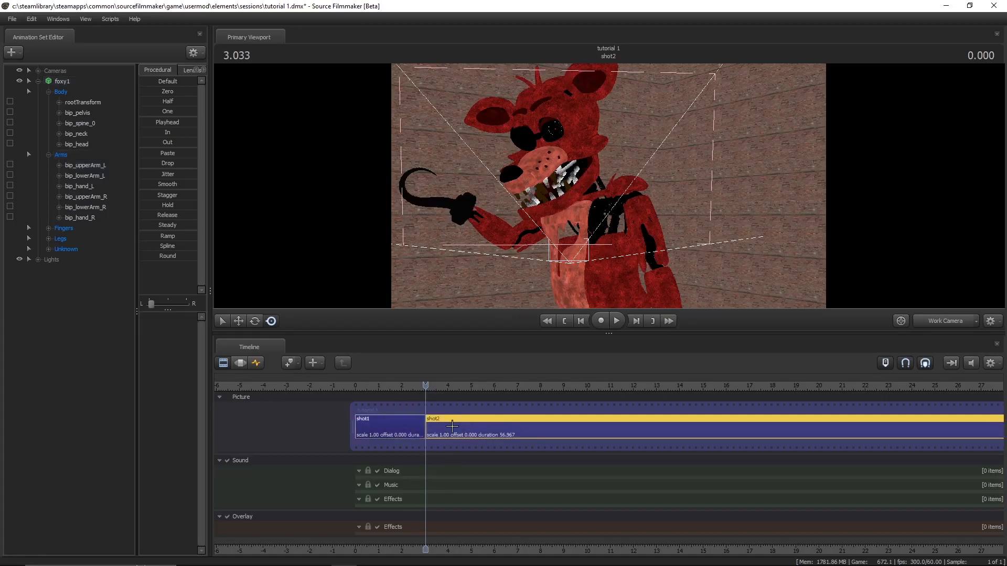
- Trim shot2 away back to the end of shot1 and play the remaining sequence
scroll(420, 422, "down", 5)
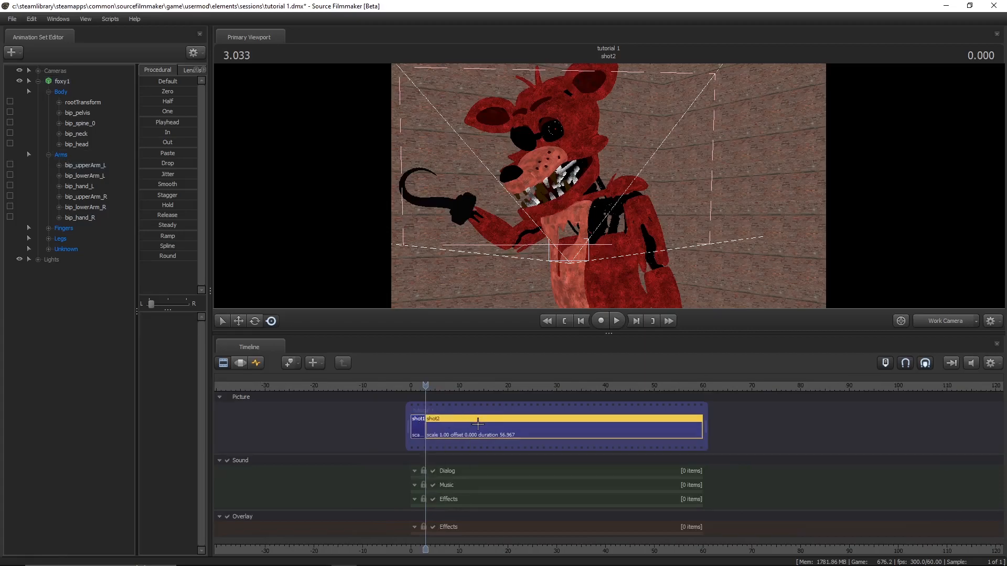
left_click_drag(701, 426, 430, 428)
left_click(401, 387)
key("space")
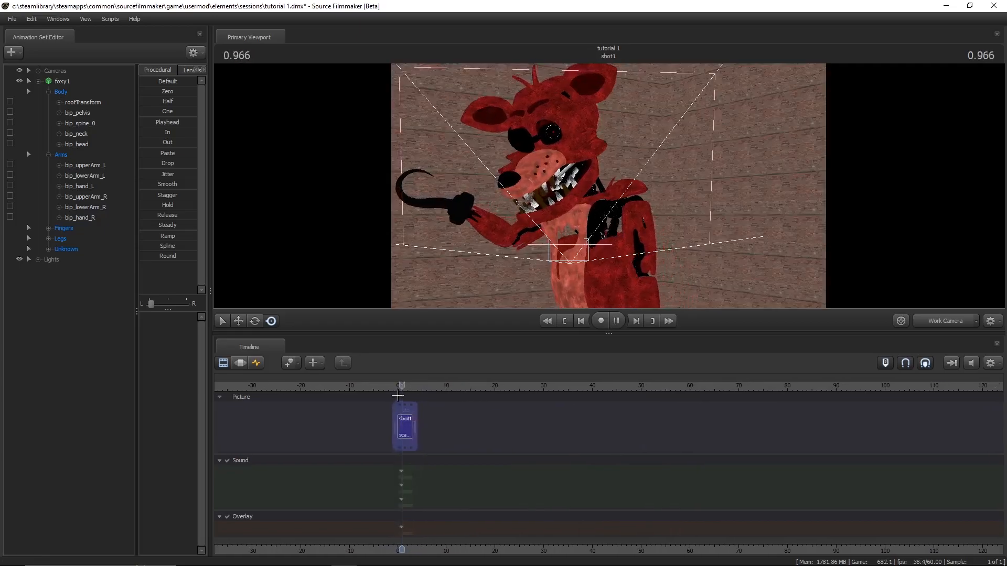
scroll(378, 422, "up", 3)
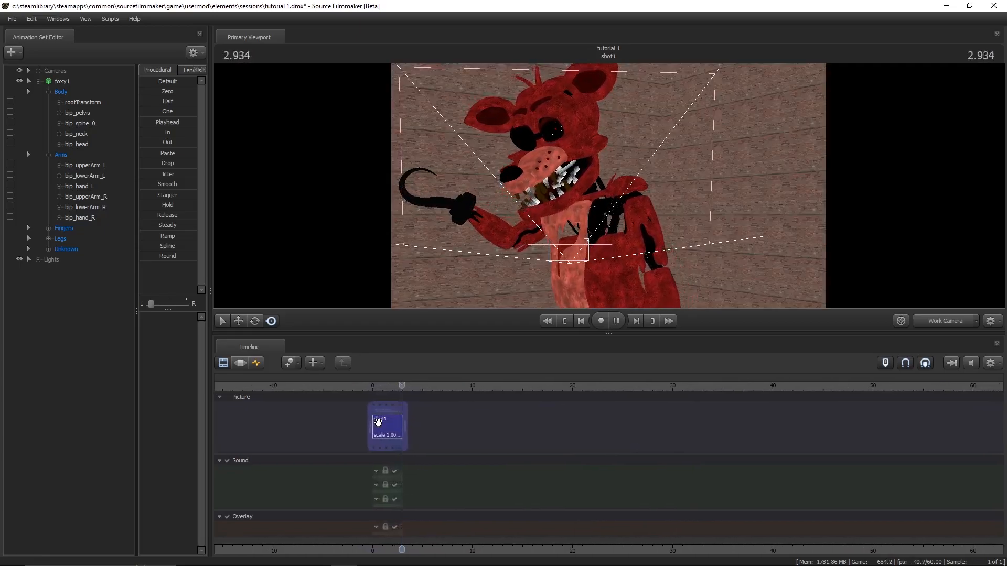
key("space")
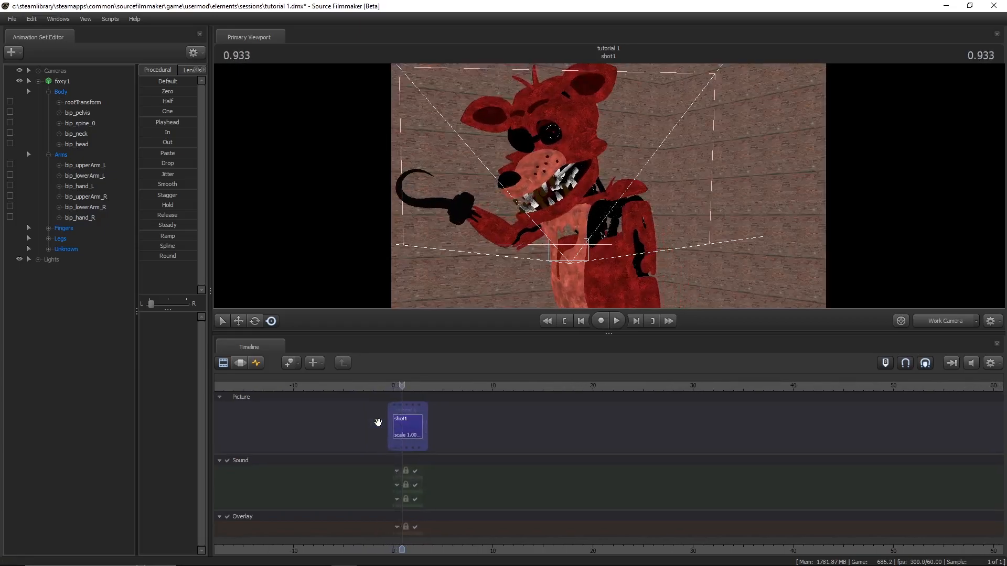
- Undo the removal of shot2 so both shots are back in the Picture track
key("ctrl+z")
key("ctrl+z")
key("ctrl+z")
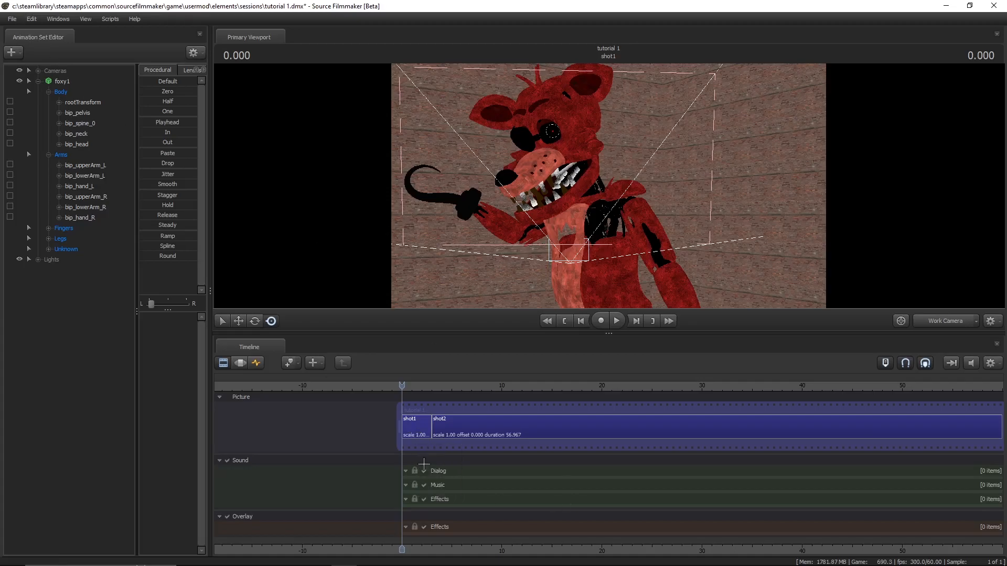
- Select shot1, save the session while opening the movie export, look at the duration options and cancel the export
left_click(420, 428)
left_click(17, 19)
mouse_move(68, 125)
left_click(126, 127)
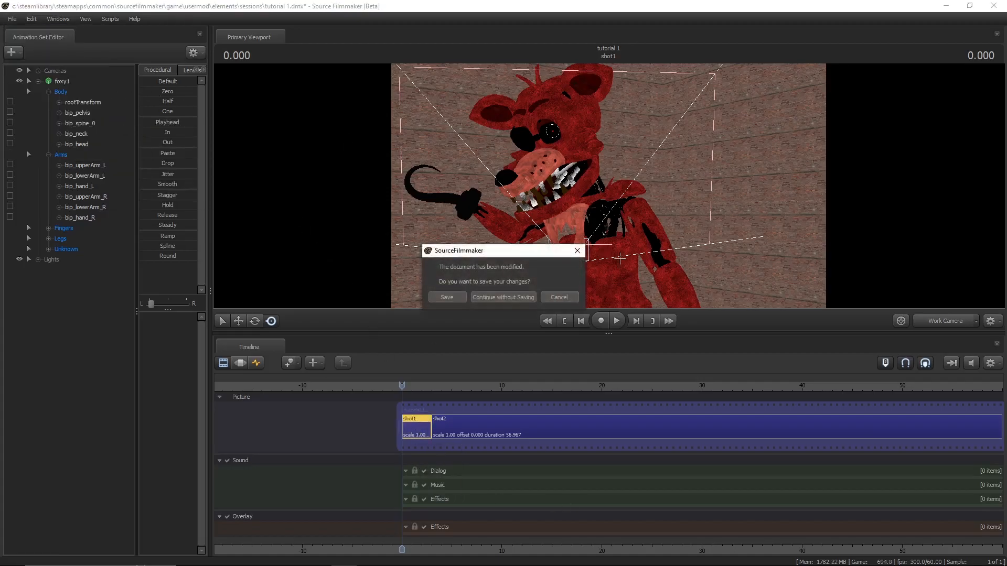
left_click(460, 294)
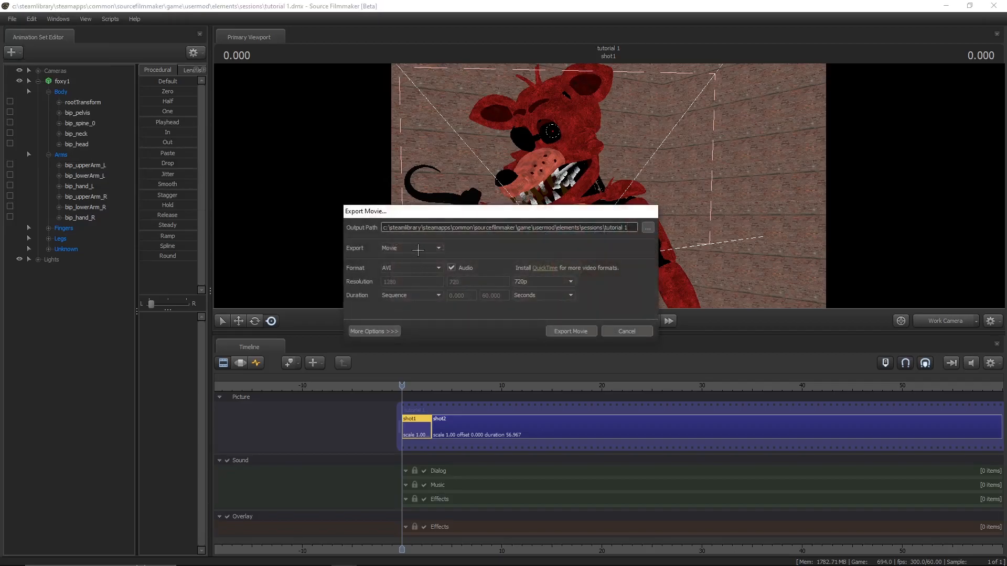
left_click(391, 296)
left_click(441, 312)
left_click(629, 331)
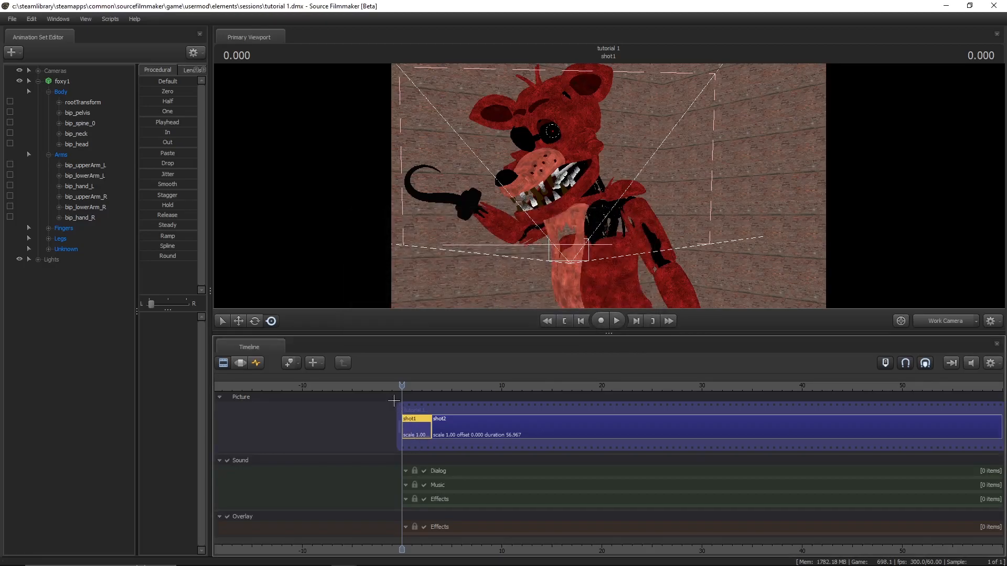
- Show shot1 in the Graph Editor, select Foxy's bip_neck bone and set a keyframe for it at 0
key("F4")
scroll(452, 445, "up", 7)
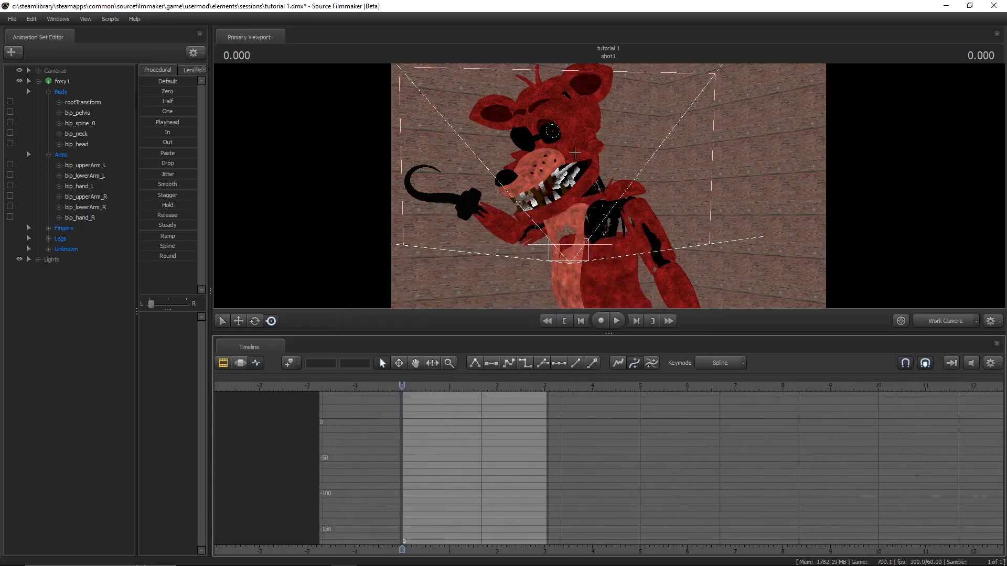
left_click(590, 191, "ctrl")
mouse_move(705, 248)
left_mouse_down()
mouse_move(680, 251)
mouse_move(691, 237)
left_mouse_up()
key("w")
key("m")
- Rotate bip_neck at about 0.4 seconds, advance playback to 0.883 and switch the viewport to camera1
key("space")
key("space")
left_click_drag(598, 225, 621, 215)
key("space")
key("space")
left_click(922, 322)
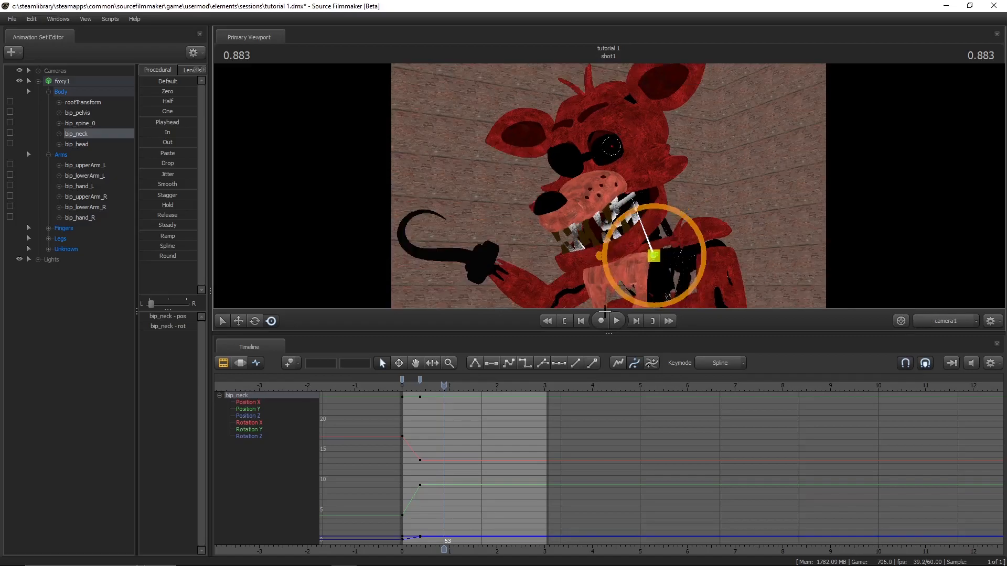
- Enlarge the viewport and keyframe successive bip_neck rotations from 0.883 to the end of shot1 at 3.016
left_click_drag(593, 333, 593, 421)
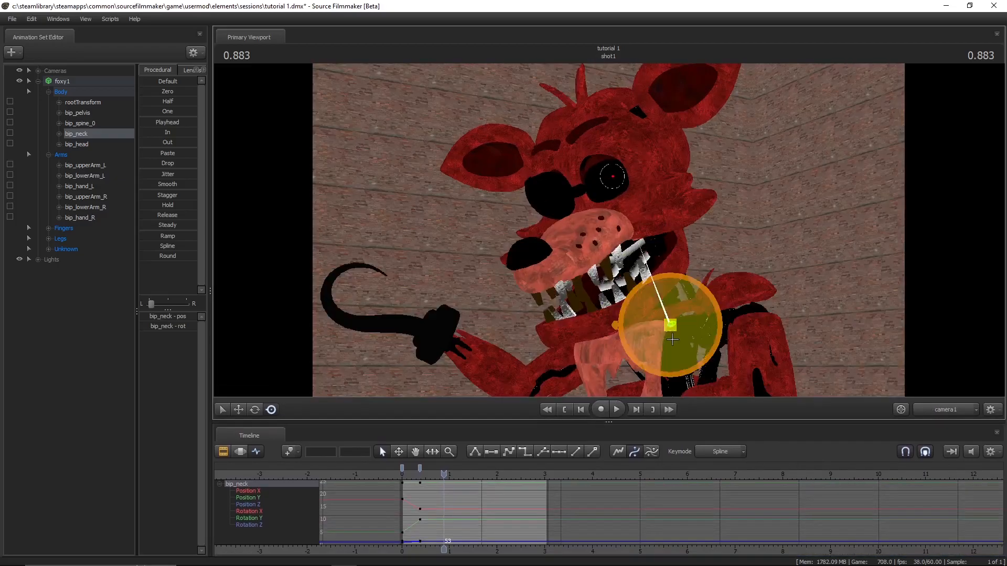
left_click_drag(682, 348, 671, 328)
key("space")
key("space")
key("space")
key("space")
key("space")
key("space")
key("space")
key("space")
left_click_drag(675, 290, 671, 295)
key("space")
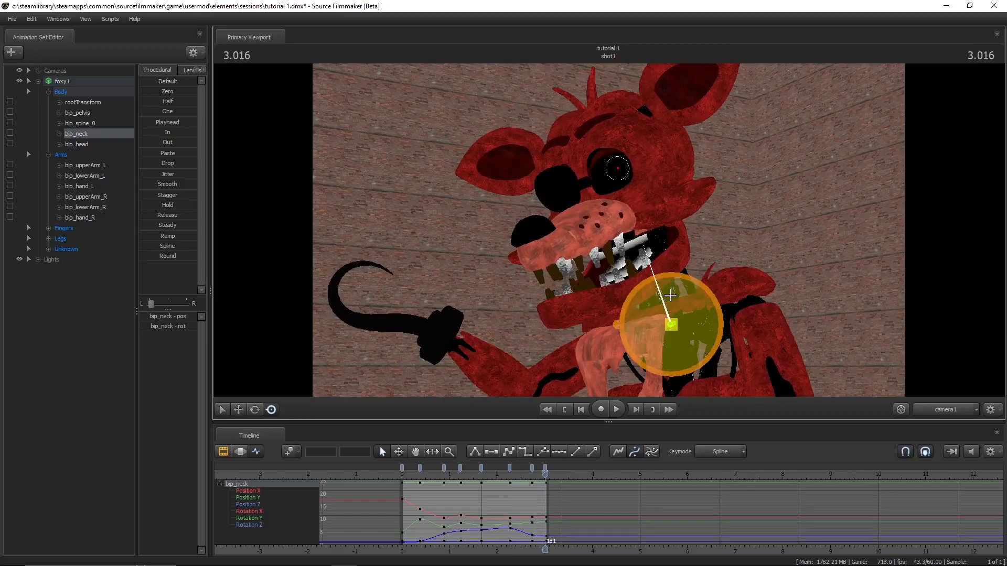
- Play back the neck animation from the start of shot1 and stop it to review the motion
key("Home")
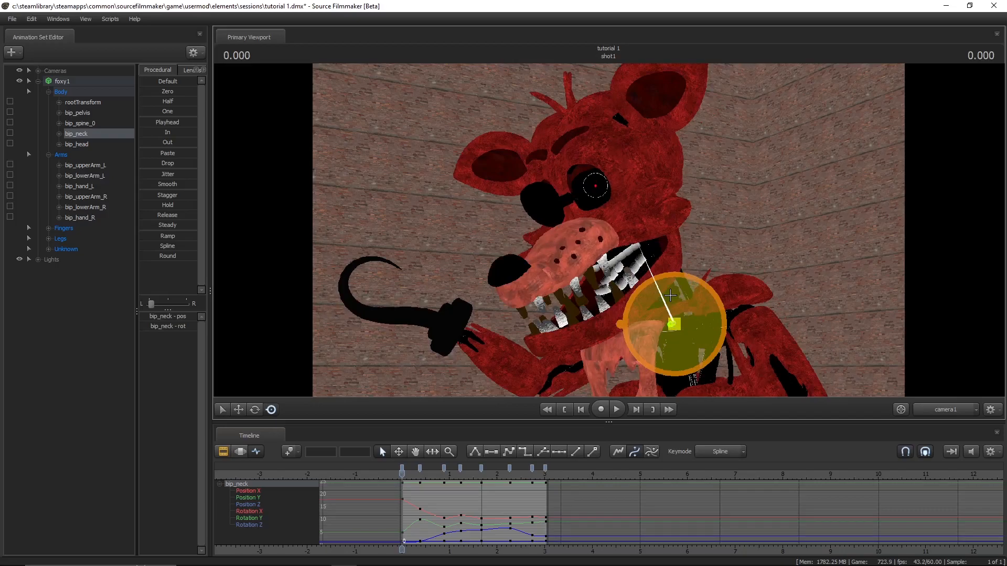
key("space")
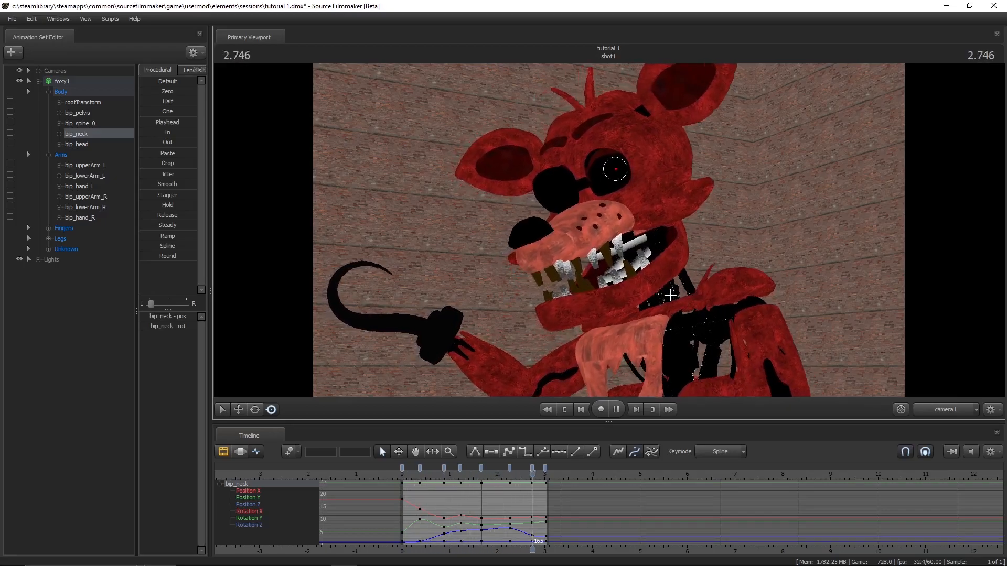
key("space")
- Select Foxy's bip_head bone at 0 and keyframe varied head rotations at intervals across shot1 up to 3.016
key("ctrl")
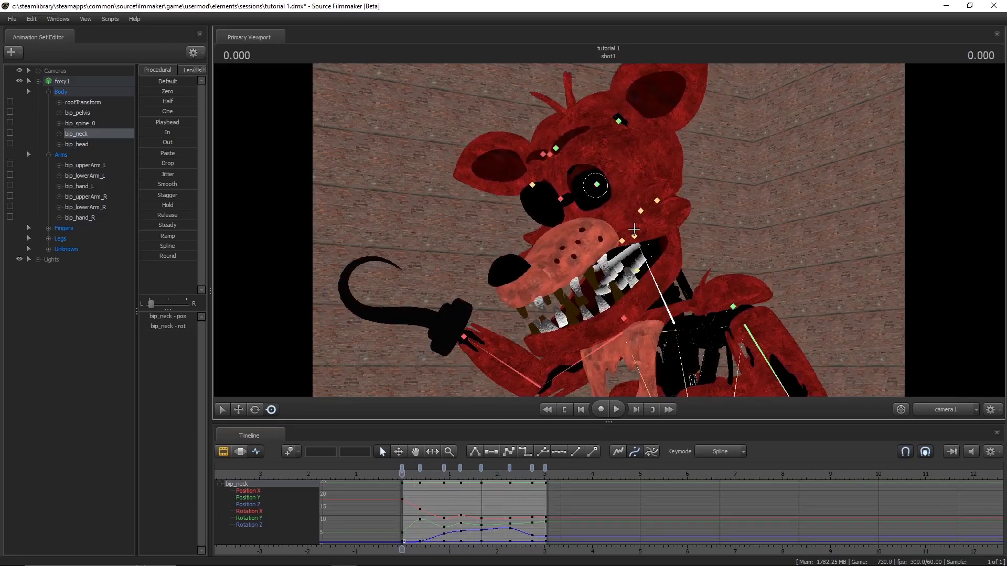
left_click(635, 235, "ctrl")
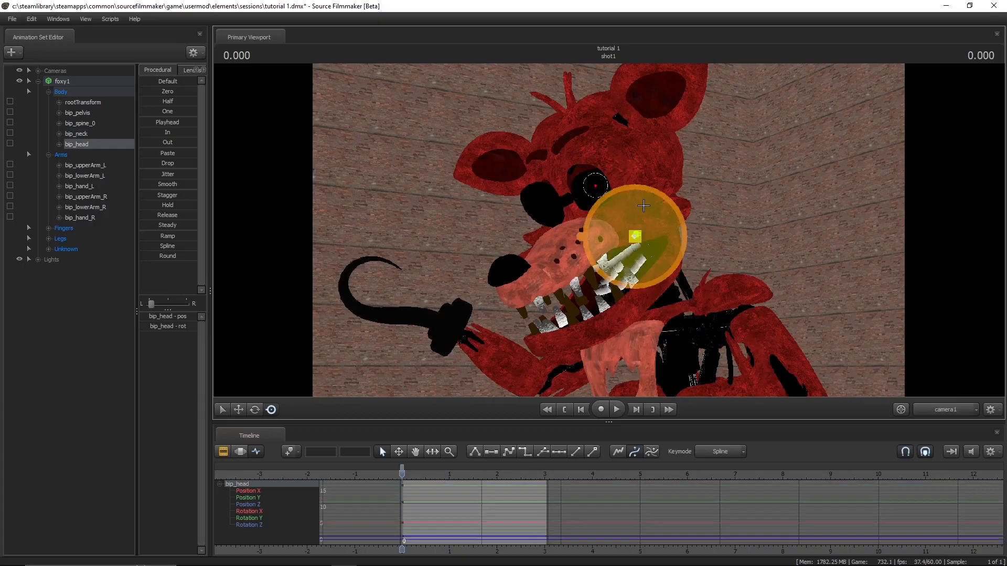
key("space")
key("space")
mouse_move(639, 207)
left_mouse_down()
mouse_move(619, 242)
mouse_move(630, 207)
left_mouse_up()
key("space")
key("space")
key("space")
key("space")
left_click_drag(633, 249, 656, 210)
key("space")
key("space")
key("space")
key("space")
key("space")
key("space")
key("space")
key("space")
key("space")
key("space")
key("space")
key("space")
key("space")
key("space")
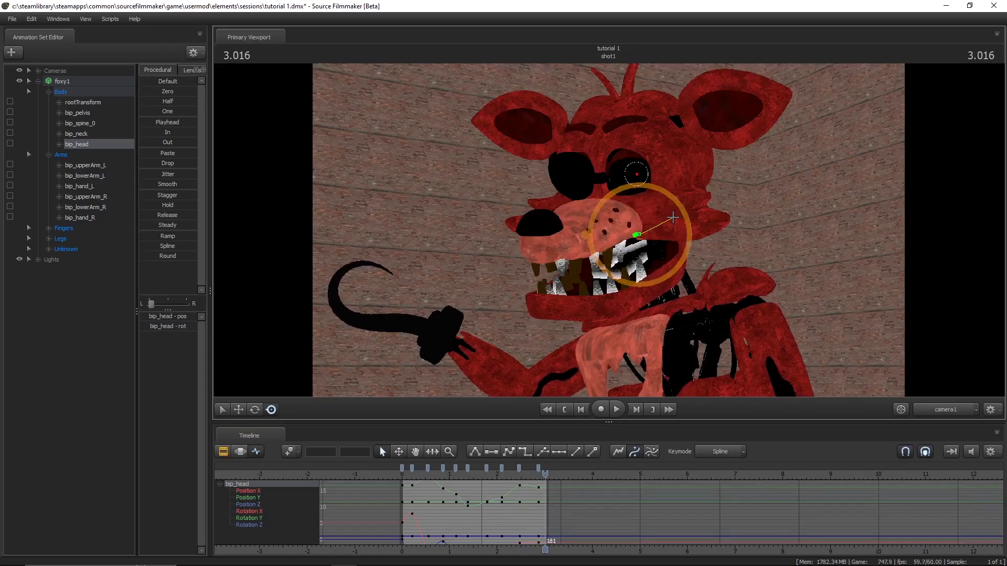
left_click_drag(672, 217, 671, 217)
- Play back shot1 to review the combined head and neck motion, then stop playback
key("space")
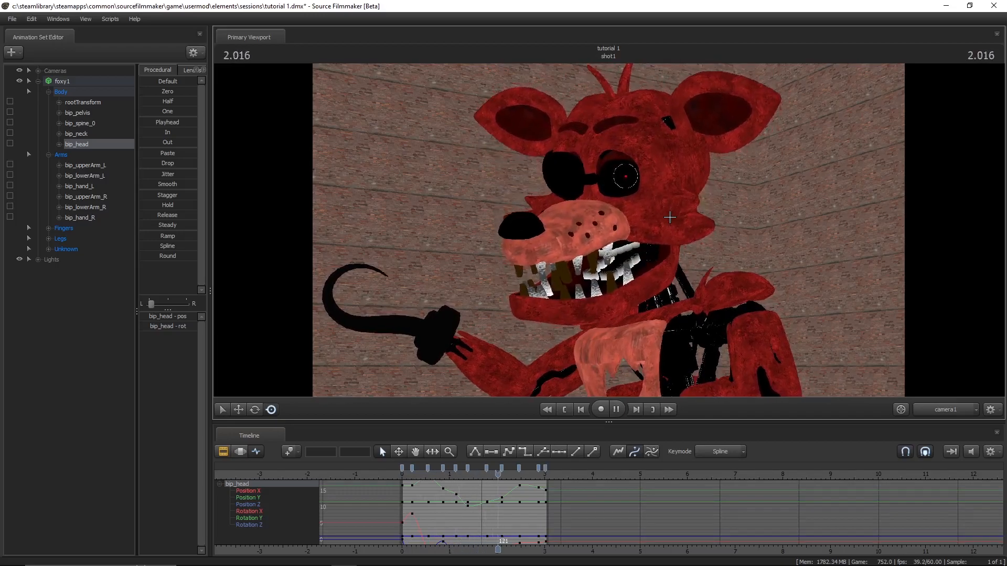
key("space")
key("Up")
key("Up")
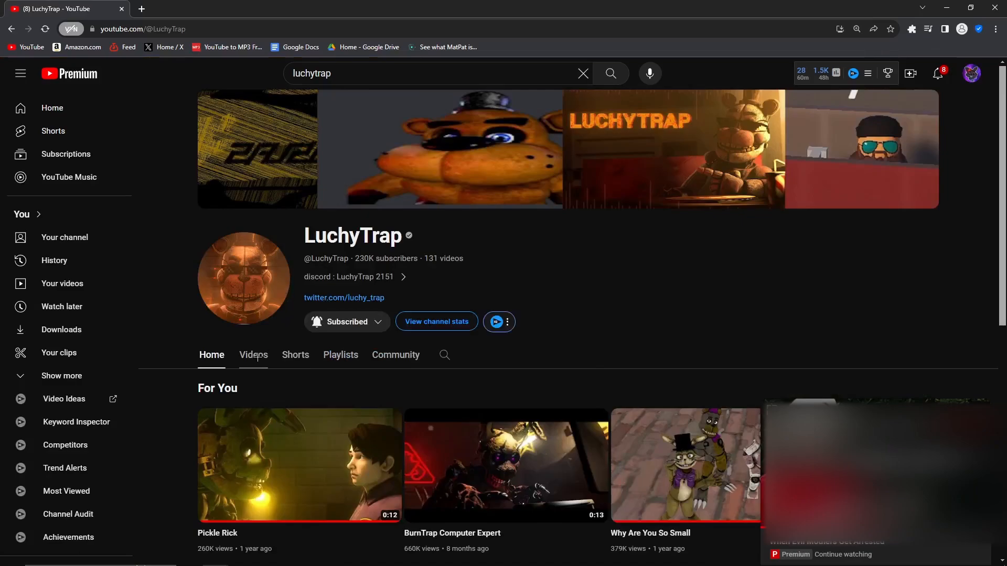
- Browse the LuchyTrap channel's videos, view the HAZBIN HOTEL "Stayed Gone" animation and return to the video list
left_click(254, 355)
scroll(176, 354, "down", 2)
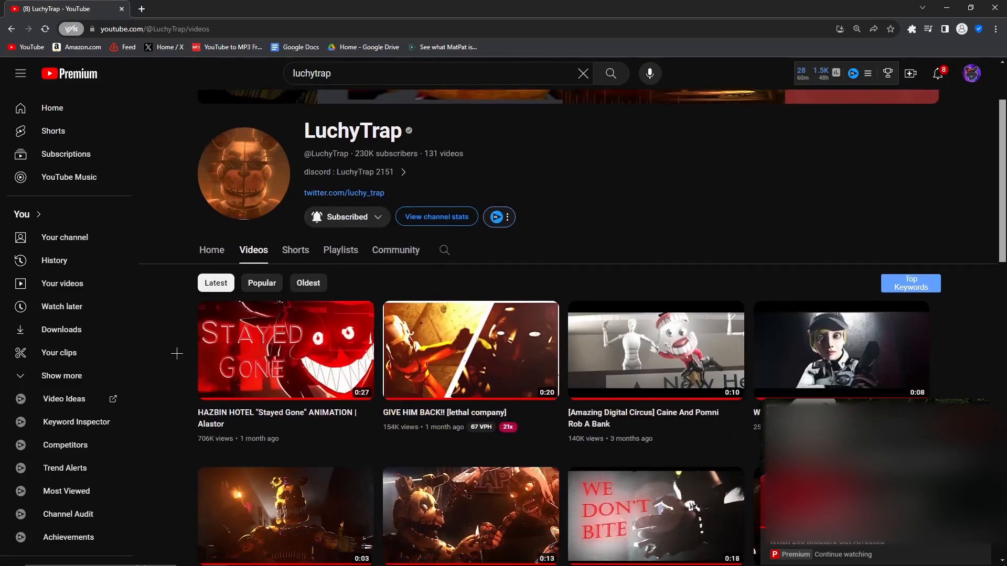
scroll(172, 351, "down", 2)
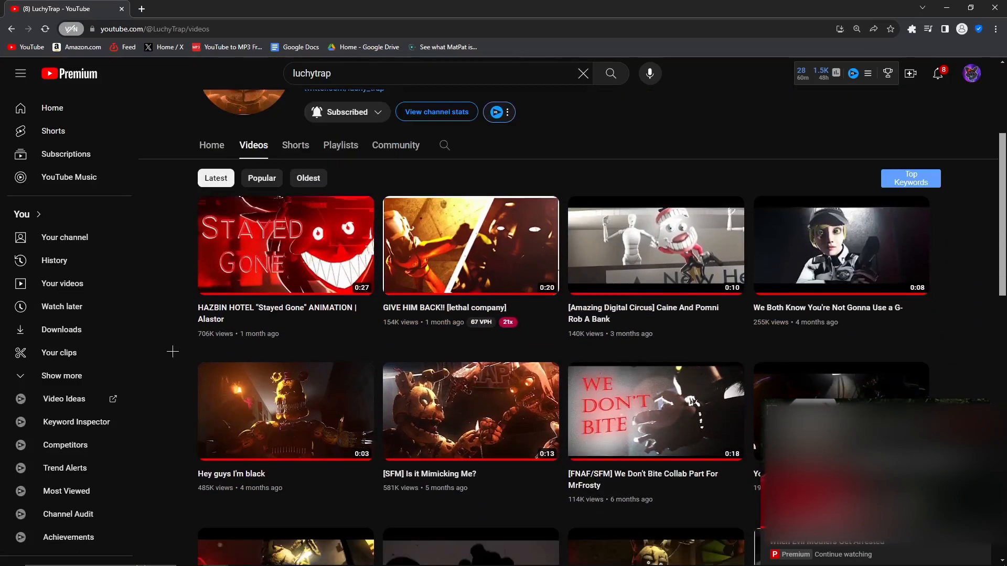
left_click(277, 257)
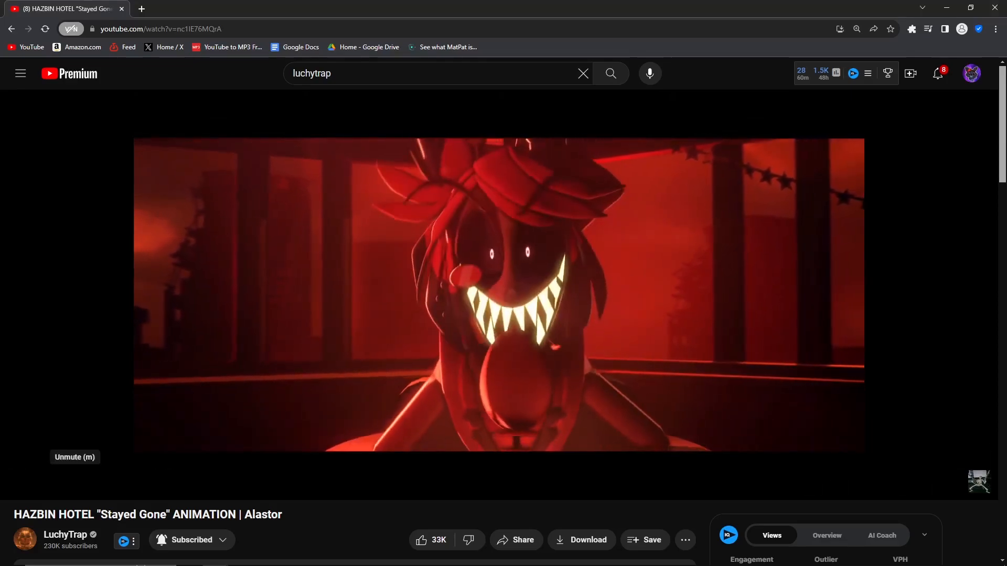
key("alt+Left")
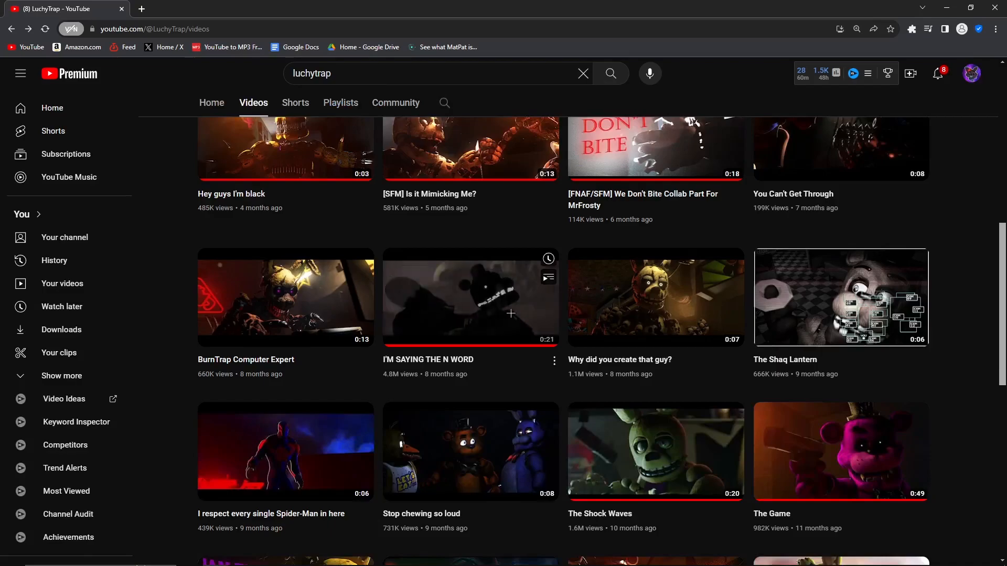
scroll(641, 340, "up", 8)
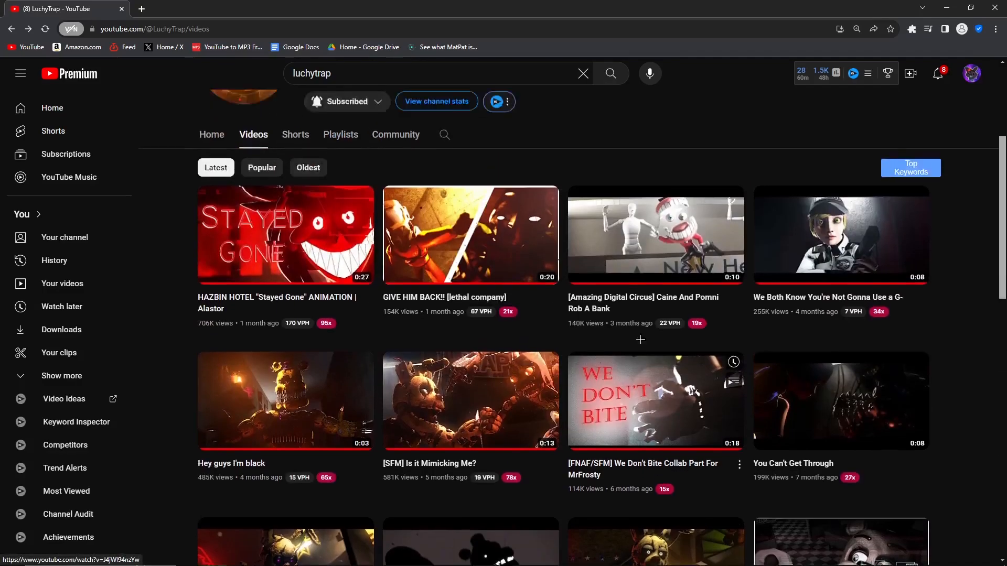
scroll(641, 340, "up", 2)
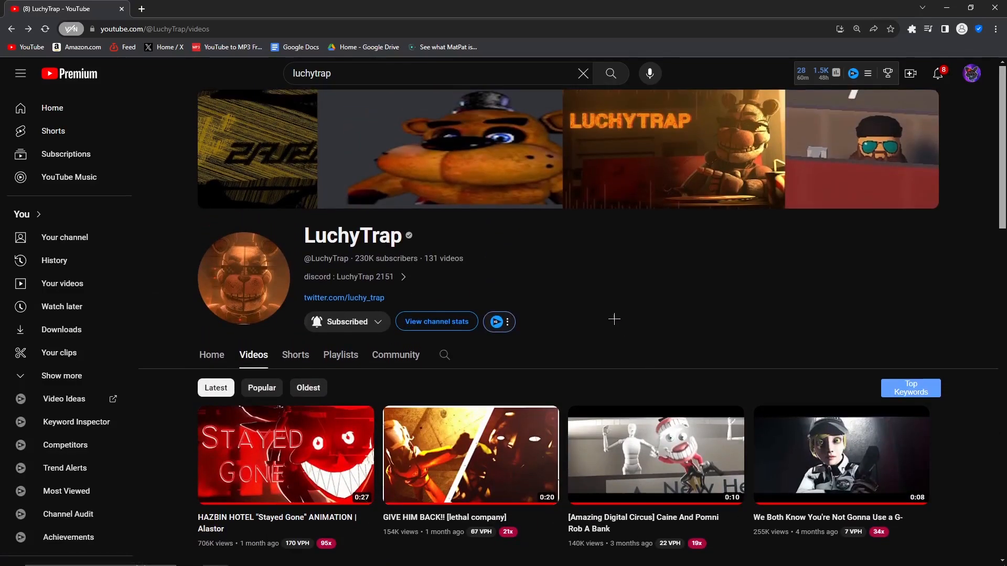
- Search YouTube for lunatichugo and open the LunaticHugo channel
left_click(426, 67)
key("ctrl+a")
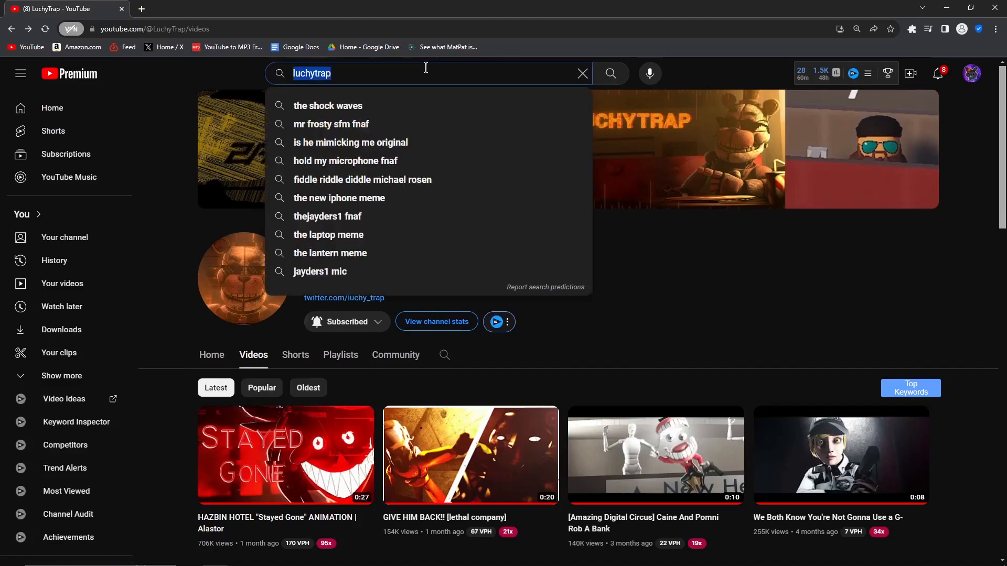
type("lunatichugo")
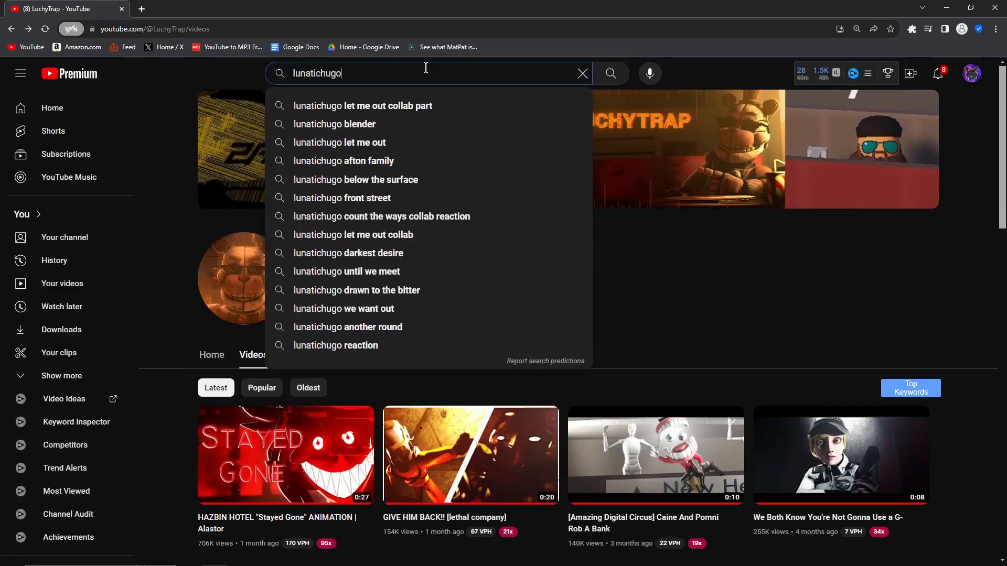
key("Return")
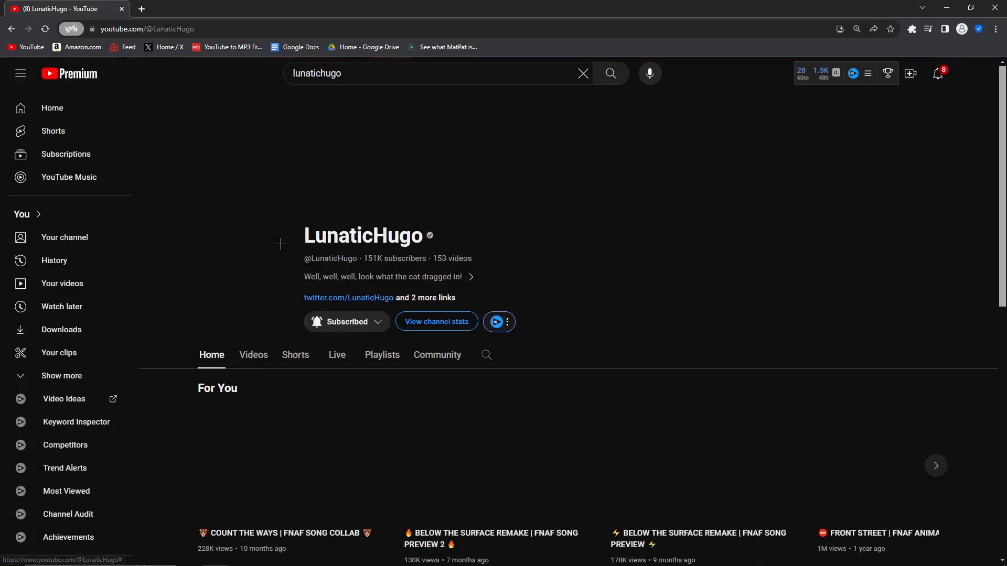
- Find LunaticHugo's FRONT STREET | FNAF ANIMATION, watch part of it, pause it and return to Source Filmmaker
scroll(169, 343, "down", 6)
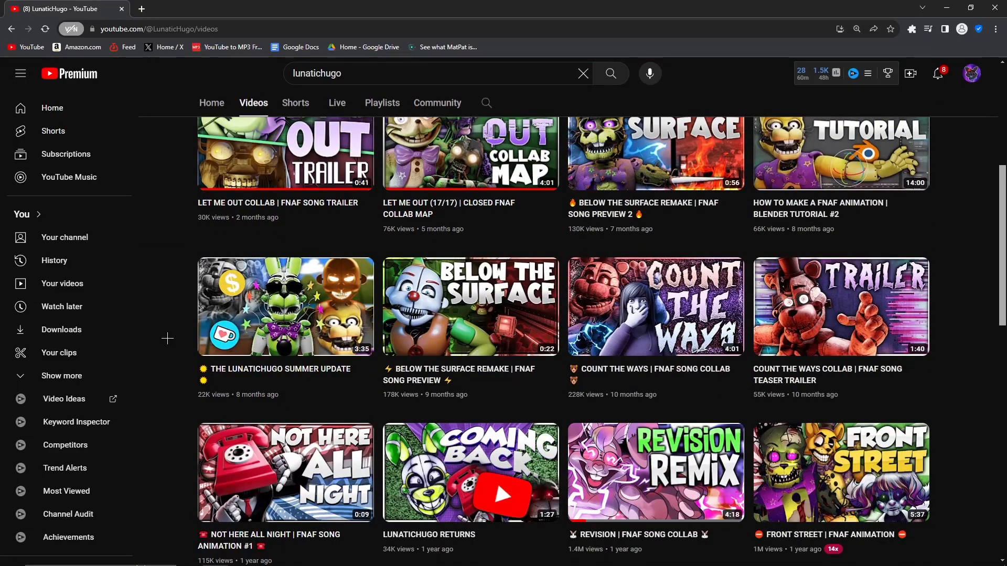
scroll(168, 338, "down", 2)
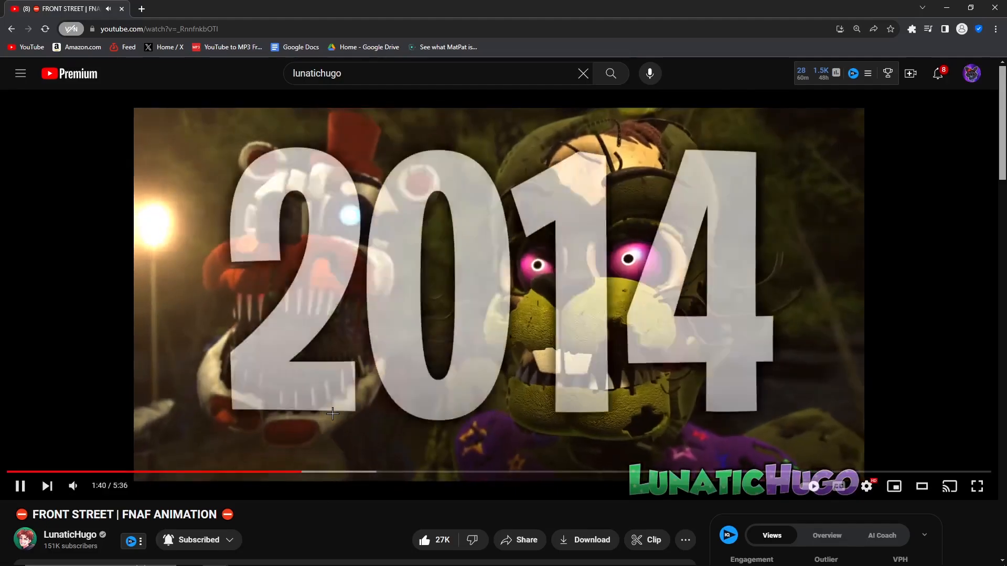
left_click(332, 414)
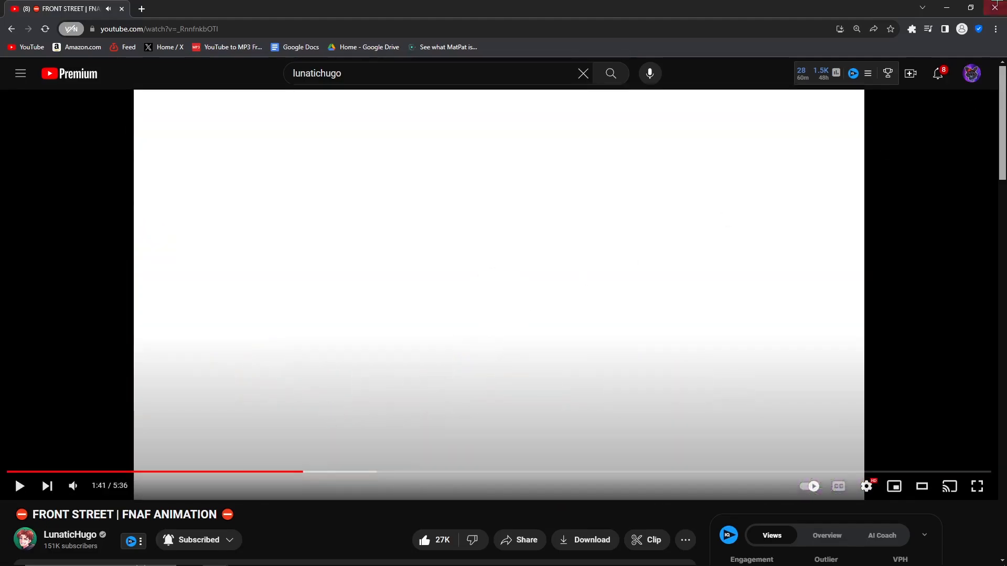
left_click(947, 6)
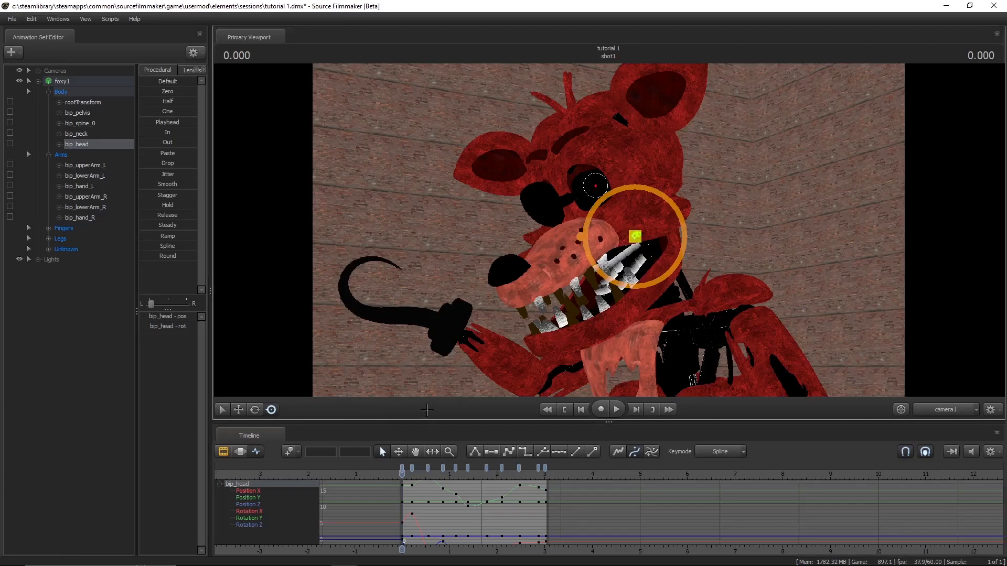
- Save the tutorial 1 session and open the recent session tjoc mashup collab part 14.dmx
key("ctrl+s")
left_click(14, 20)
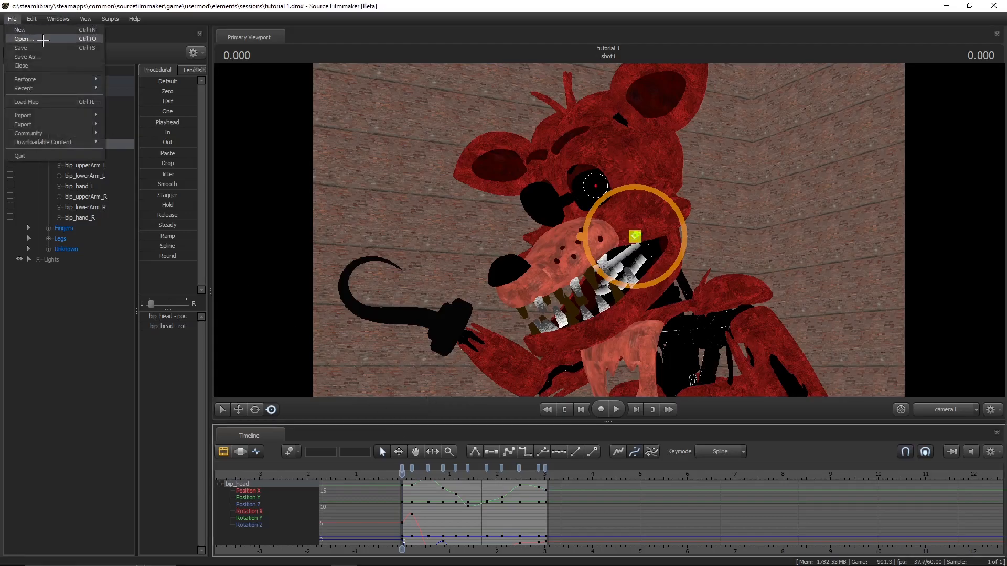
mouse_move(84, 88)
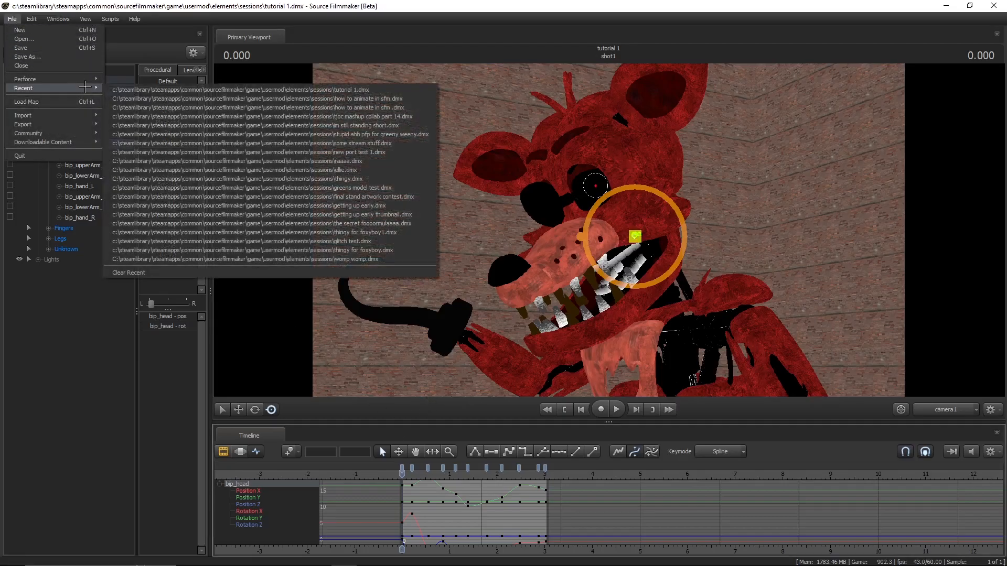
left_click(325, 116)
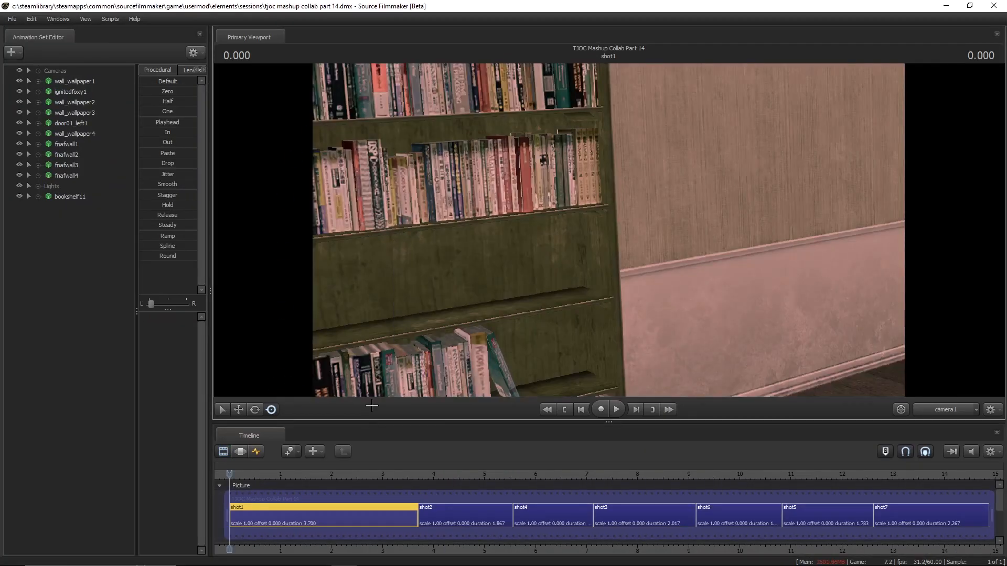
- Play through the shots of the collab session, pausing in shot2 and stopping in shot7
key("space")
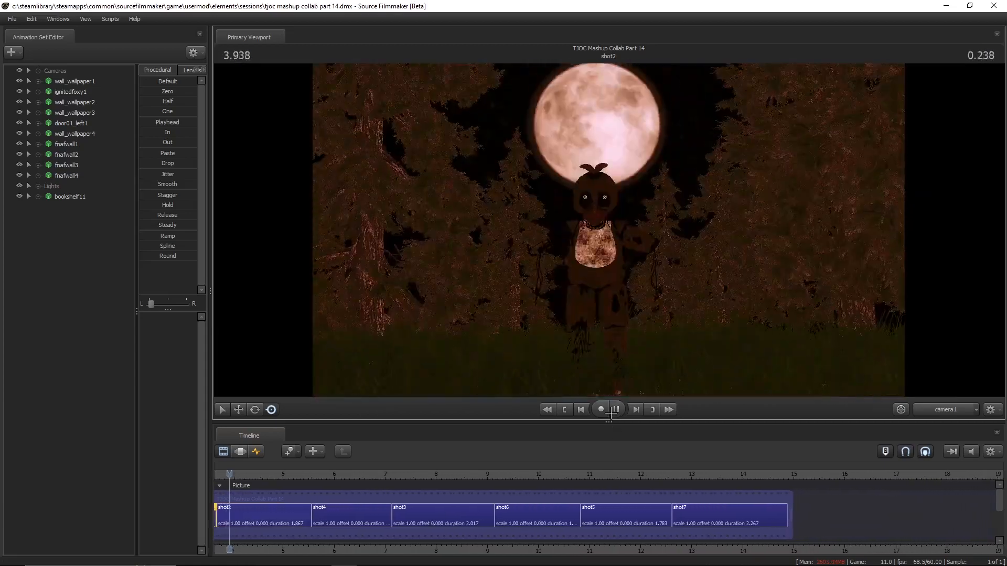
left_click(614, 410)
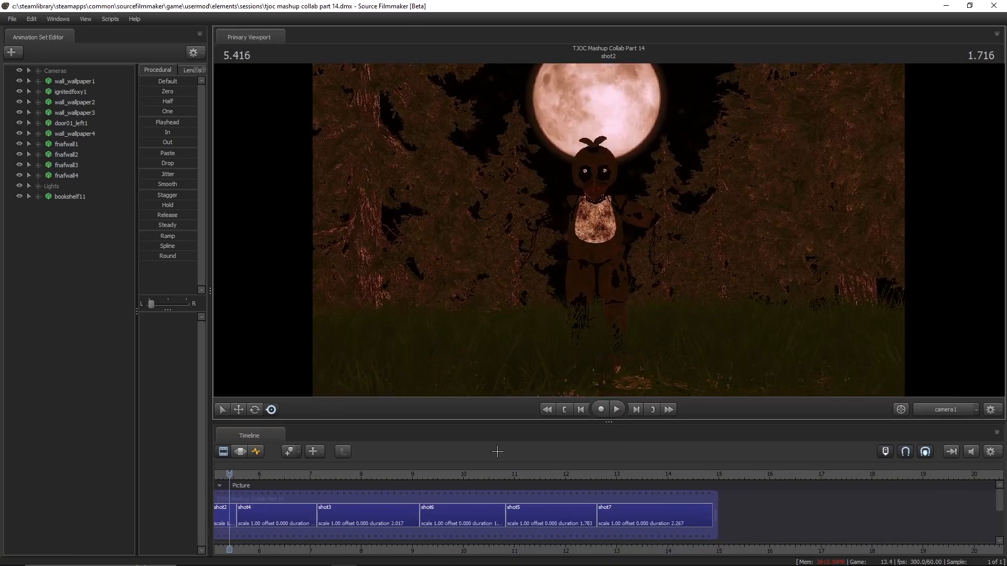
left_click(616, 409)
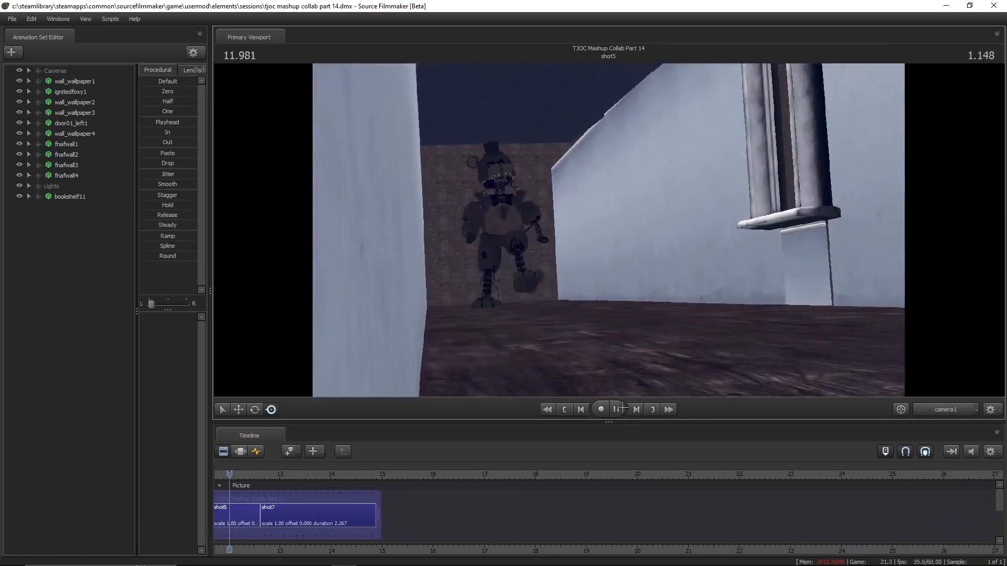
left_click(618, 409)
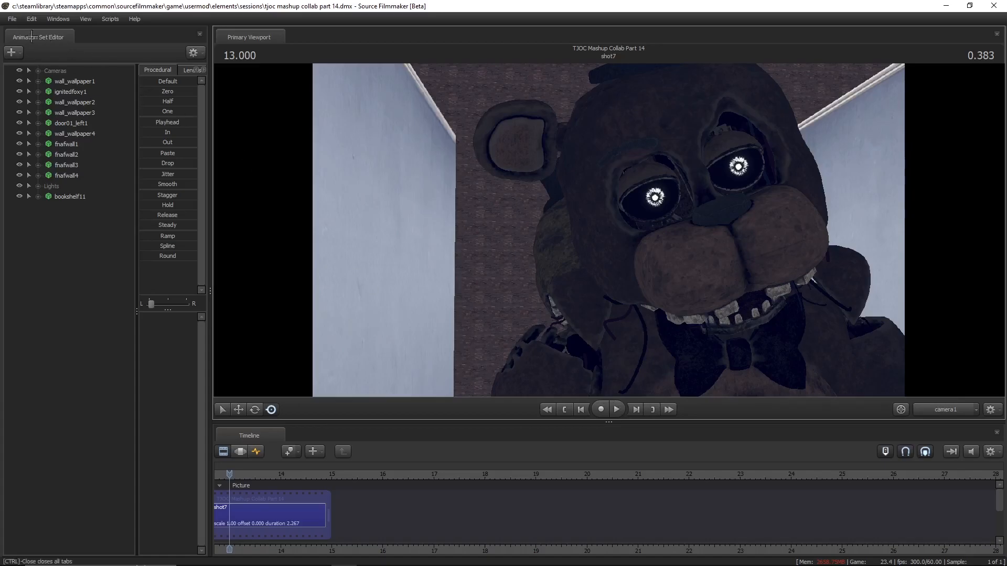
- Reopen the recent session tutorial 1.dmx
left_click(11, 19)
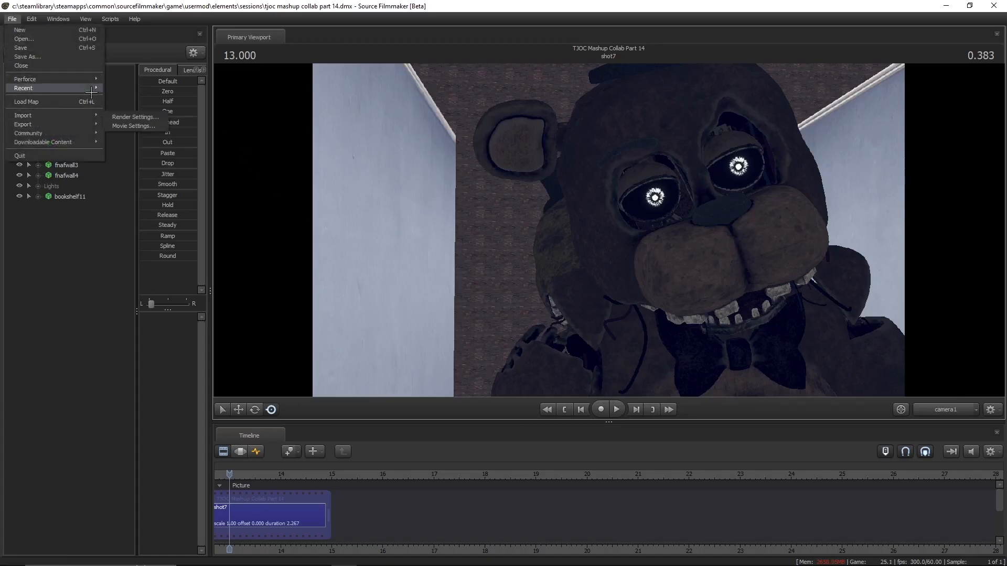
mouse_move(99, 91)
left_click(312, 100)
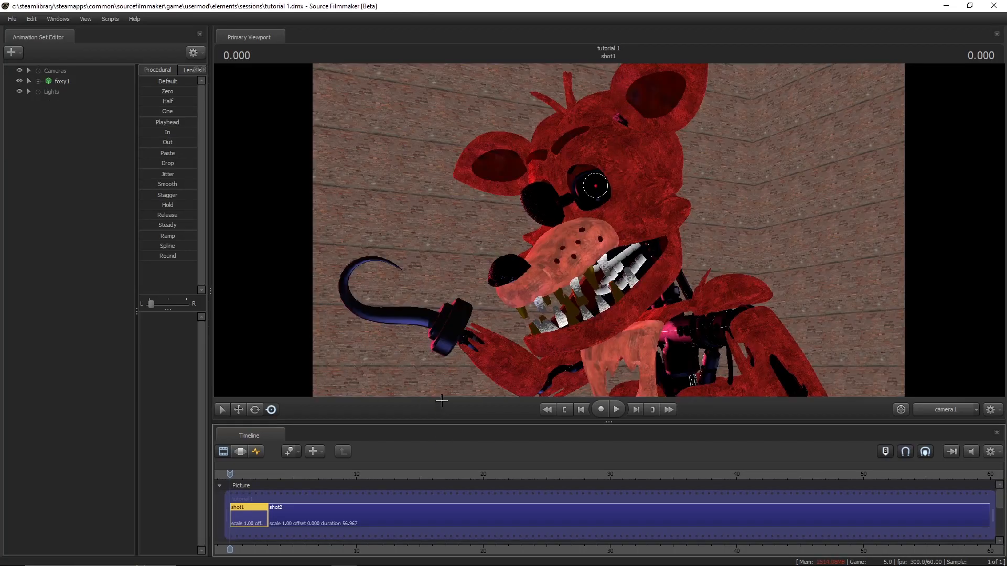
right_click(406, 298)
left_click(426, 328)
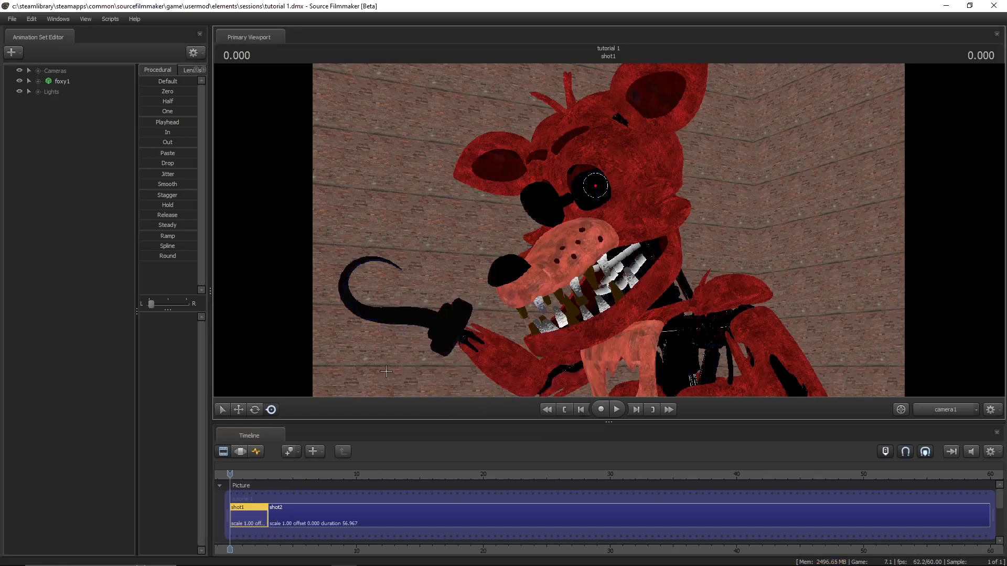
- Show shot1 in an enlarged Graph Editor and select Foxy's bip_ear_L bone
key("F5")
left_click_drag(341, 422, 346, 376)
middle_click_drag(225, 544, 470, 522)
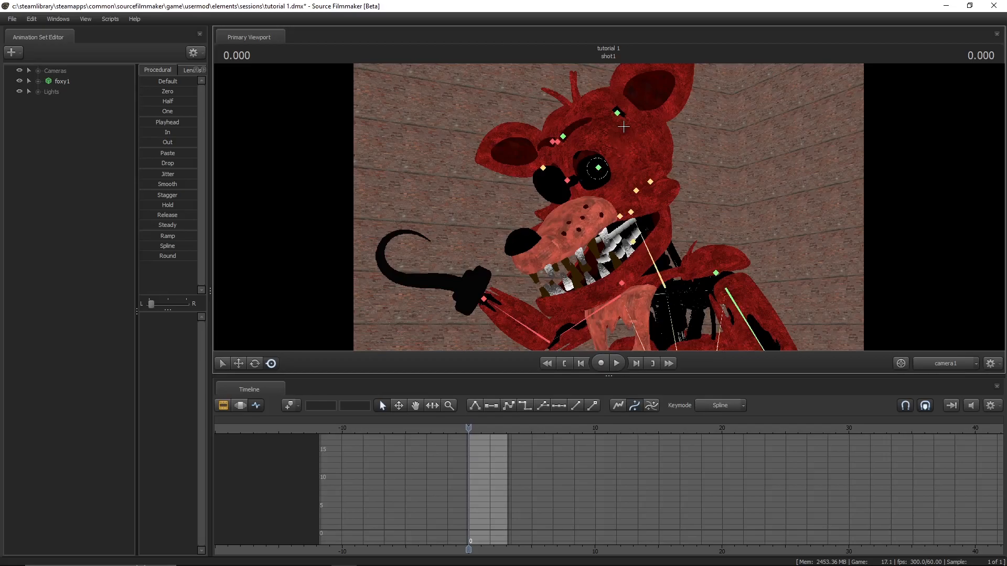
left_click(618, 113)
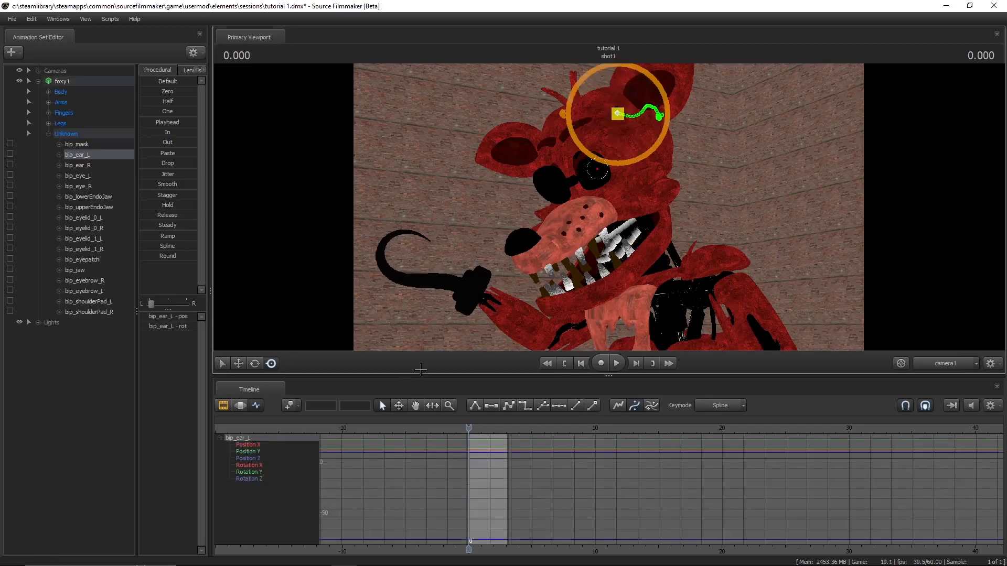
- Switch the viewport to the Work Camera and frame Foxy's head
left_click(930, 358)
left_click_drag(653, 206, 677, 180)
key("m")
key("space")
key("space")
key("space")
left_click_drag(676, 181, 649, 189)
key("space")
key("space")
key("space")
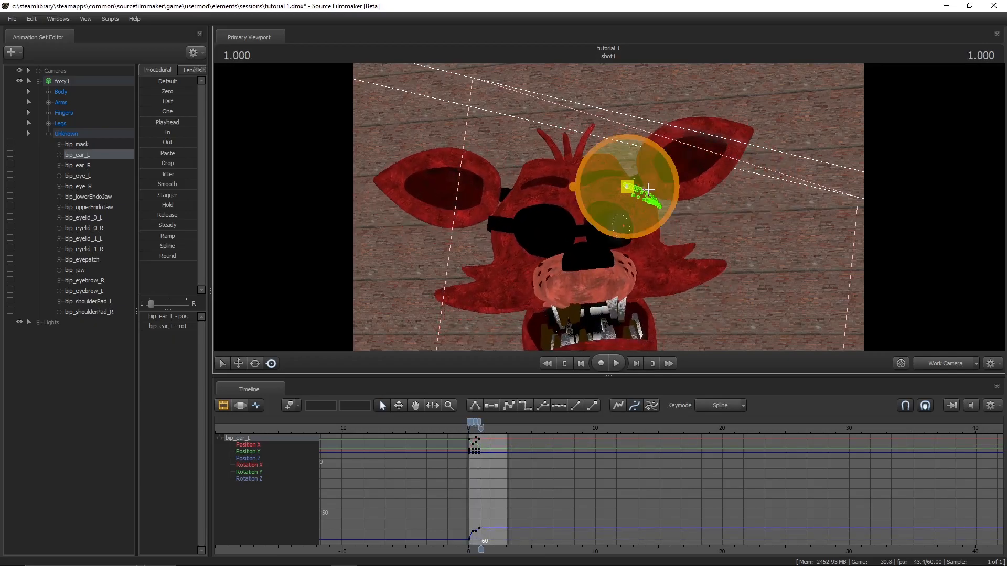
key("ctrl+z")
key("ctrl+z")
key("ctrl+z")
key("ctrl+z")
key("Home")
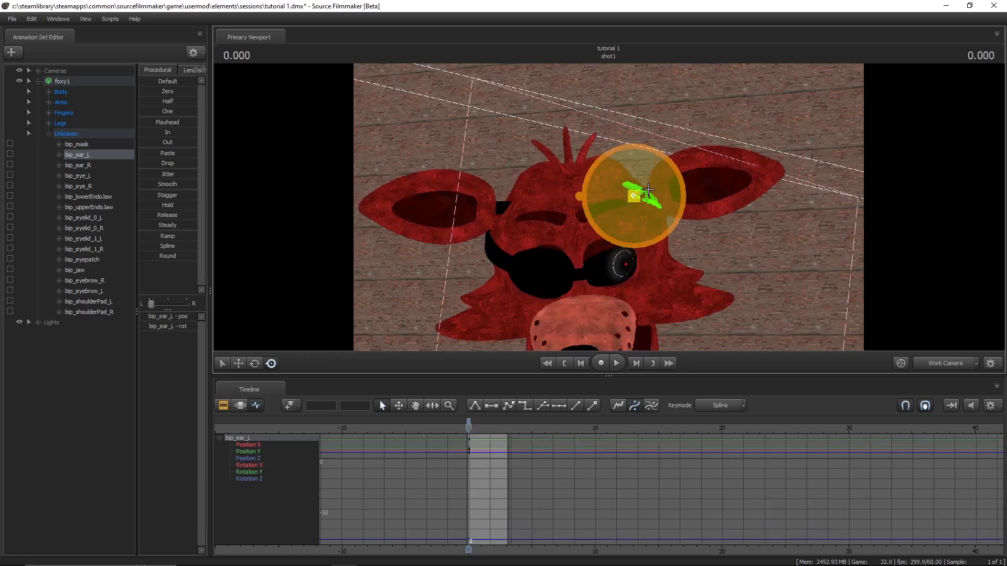
- Keyframe rotations of Foxy's bip_ear_L over about the first 0.7 seconds of shot1
mouse_move(697, 260)
left_mouse_down()
mouse_move(676, 267)
mouse_move(724, 262)
mouse_move(708, 256)
left_mouse_up()
left_click_drag(608, 208, 604, 205)
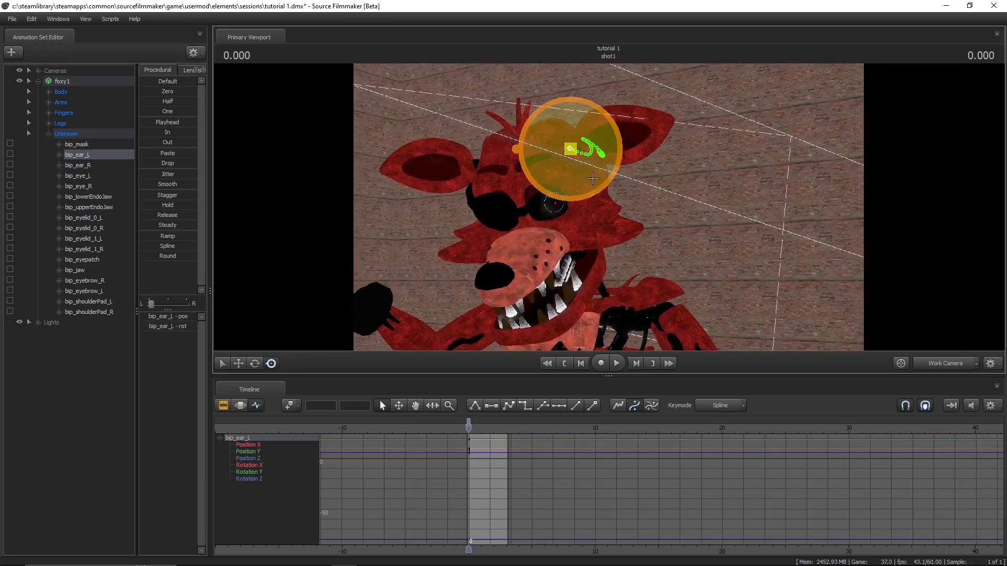
key("space")
key("space")
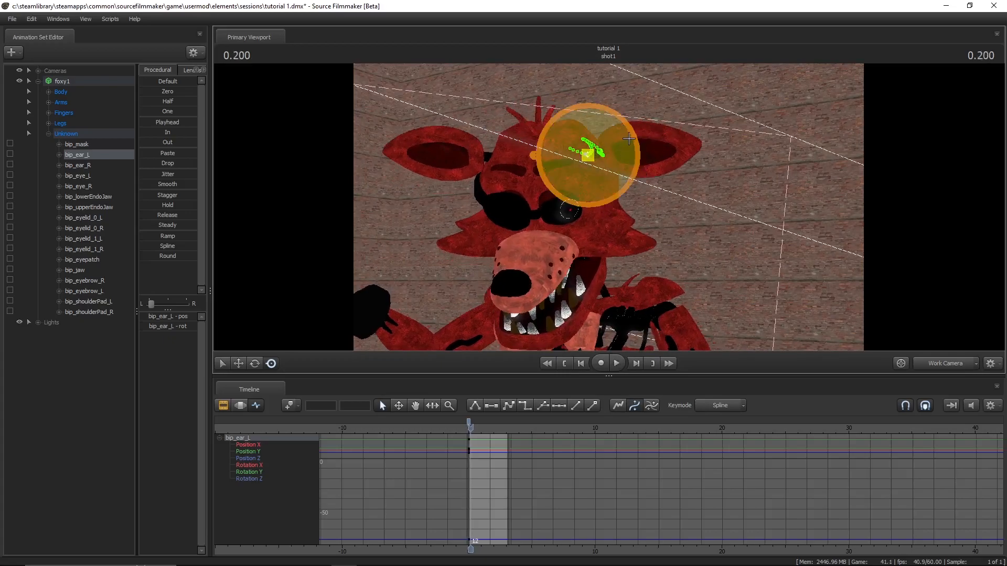
left_click_drag(627, 139, 615, 160)
key("space")
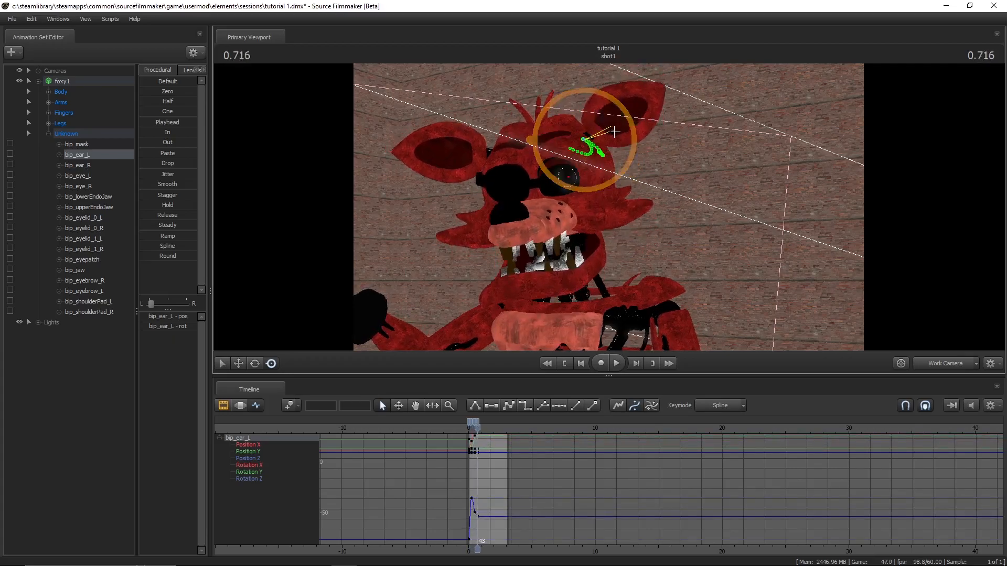
- Continue keyframing bip_ear_L rotations at short intervals through the rest of shot1, up to about 3 seconds
key("space")
mouse_move(607, 143)
left_mouse_down()
mouse_move(602, 151)
mouse_move(630, 136)
mouse_move(632, 155)
mouse_move(622, 144)
left_mouse_up()
key("space")
key("space")
key("space")
key("space")
key("space")
key("space")
key("space")
key("space")
key("space")
key("space")
key("space")
key("space")
key("space")
key("space")
key("space")
key("space")
- Switch the viewport back to camera1 and play back the ear animation from the start of shot1
key("Up")
key("Up")
left_click(921, 362)
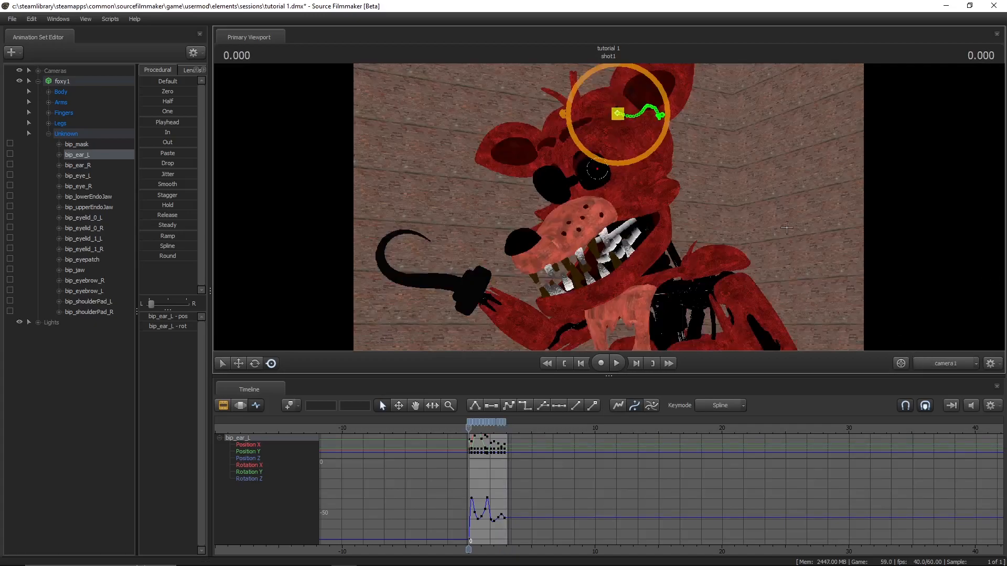
key("space")
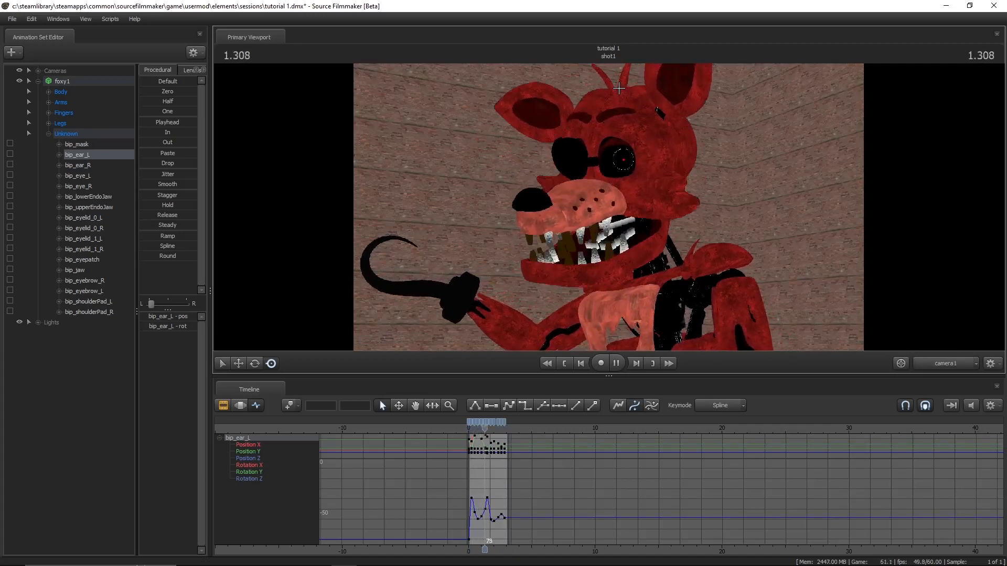
key("space")
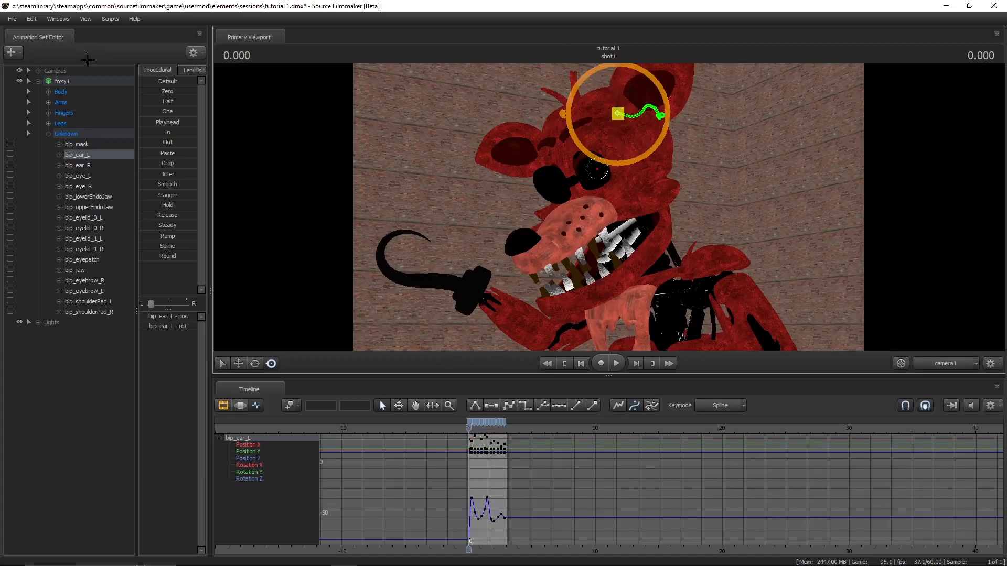
- Expand the Cameras group, select camera1 and load it into the viewport
left_click(38, 70)
left_click(92, 81)
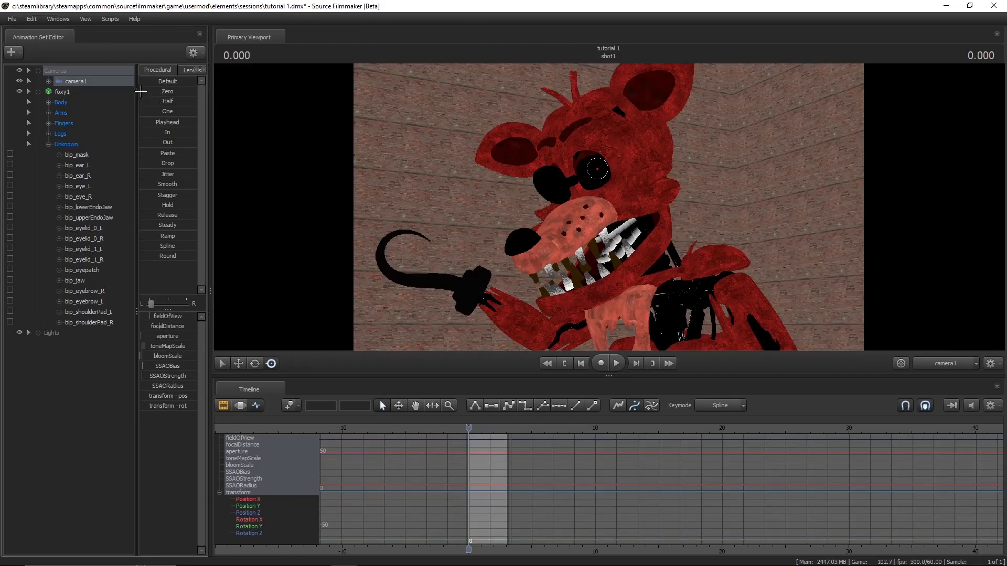
left_click_drag(126, 82, 764, 226)
key("F3")
left_click_drag(608, 207, 642, 157)
key("ctrl+z")
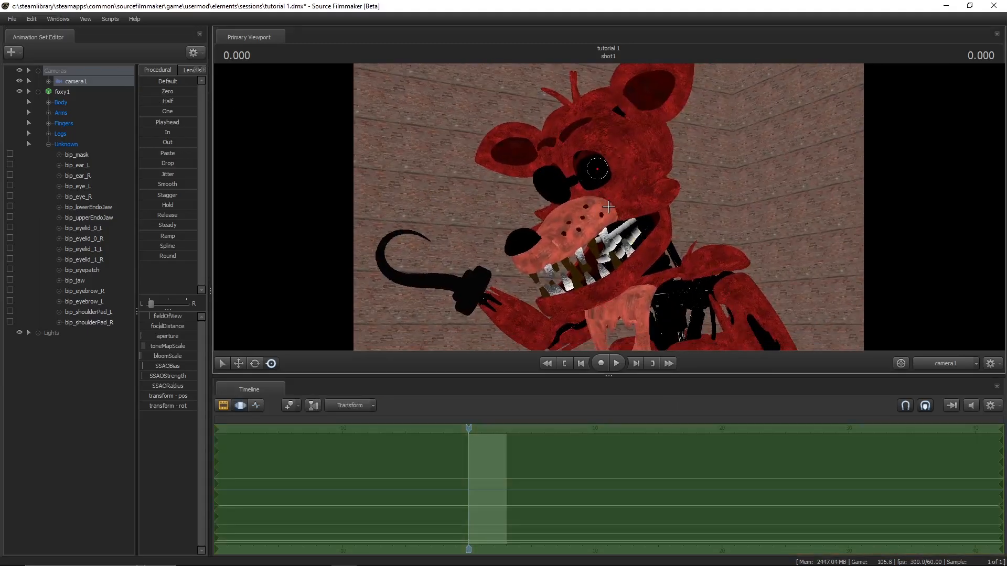
key("F4")
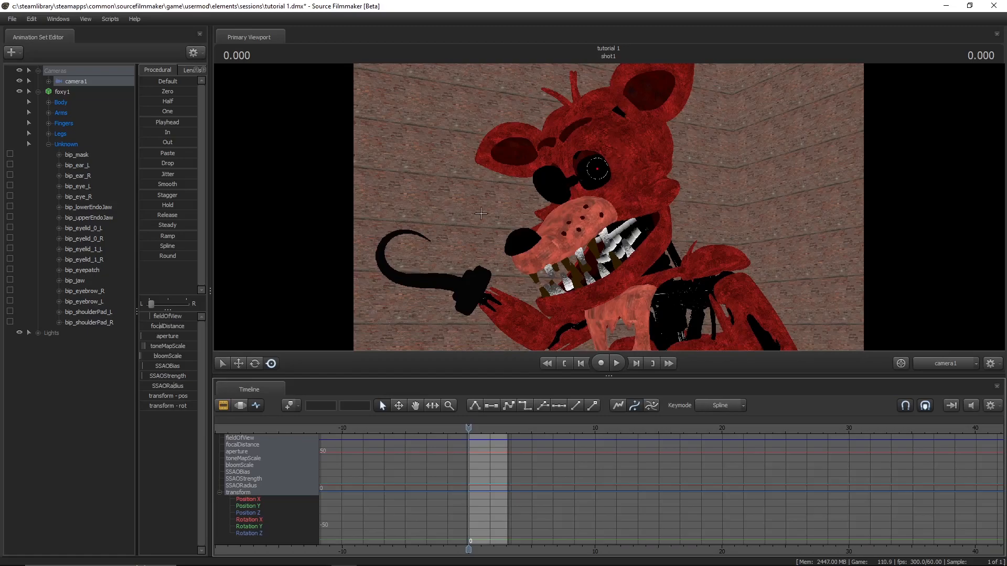
- Add camera1 keyframes in the Graph Editor at 0, about 0.83 and about 1.8 seconds of shot1
scroll(558, 439, "up", 5)
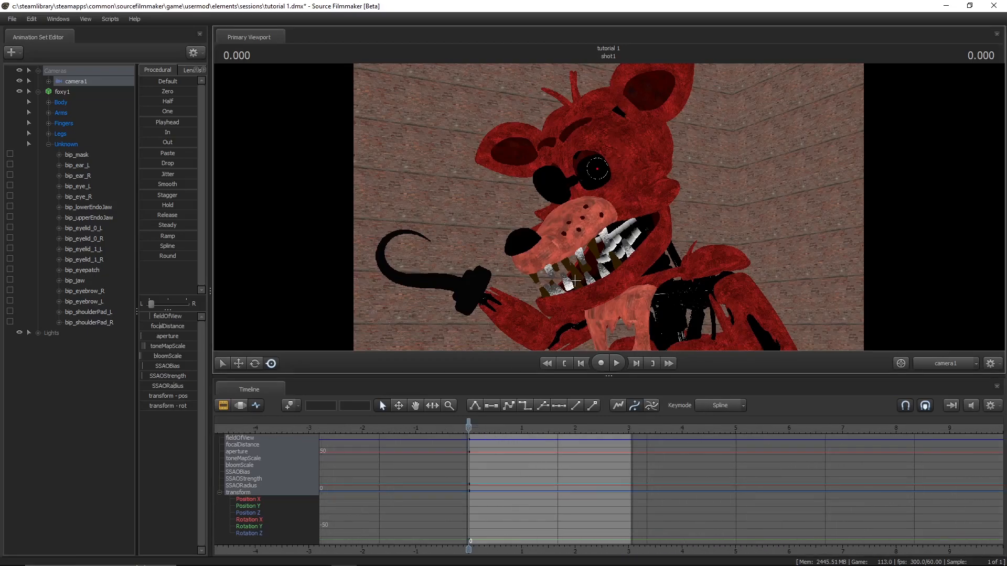
key("space")
key("space")
key("m")
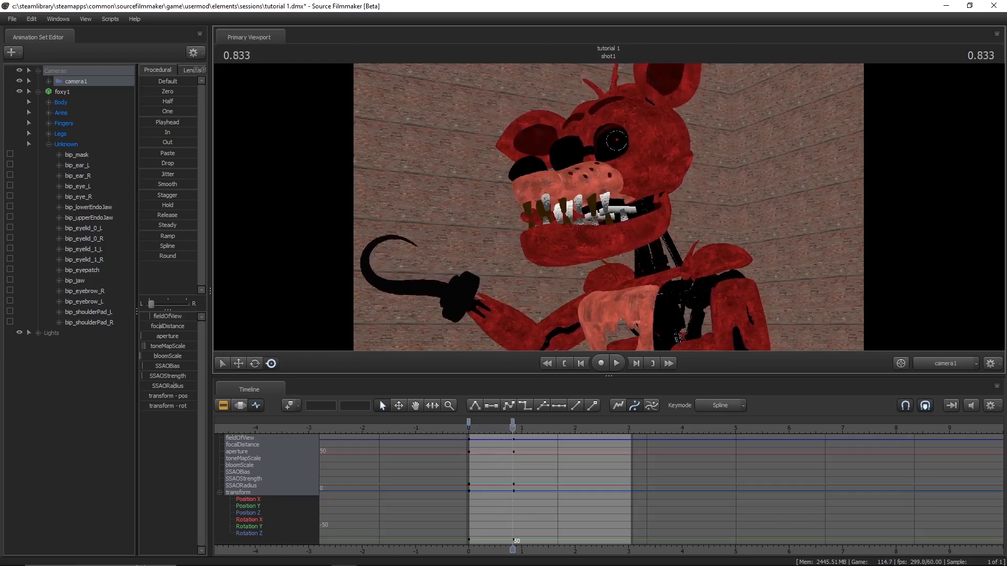
key("space")
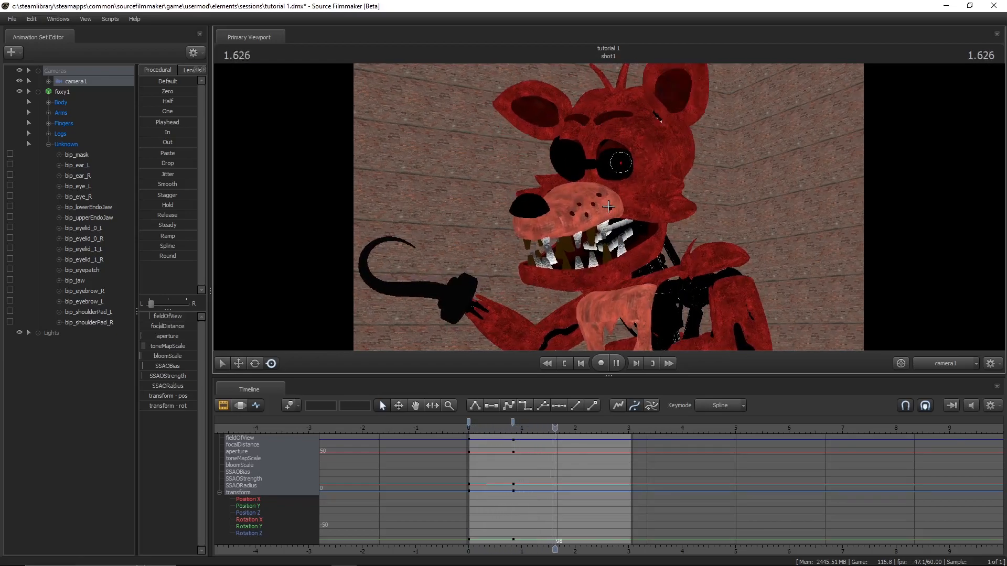
- Add further camera1 keyframes at about 2.5 seconds and at the end of shot1, about 3 seconds
key("space")
key("m")
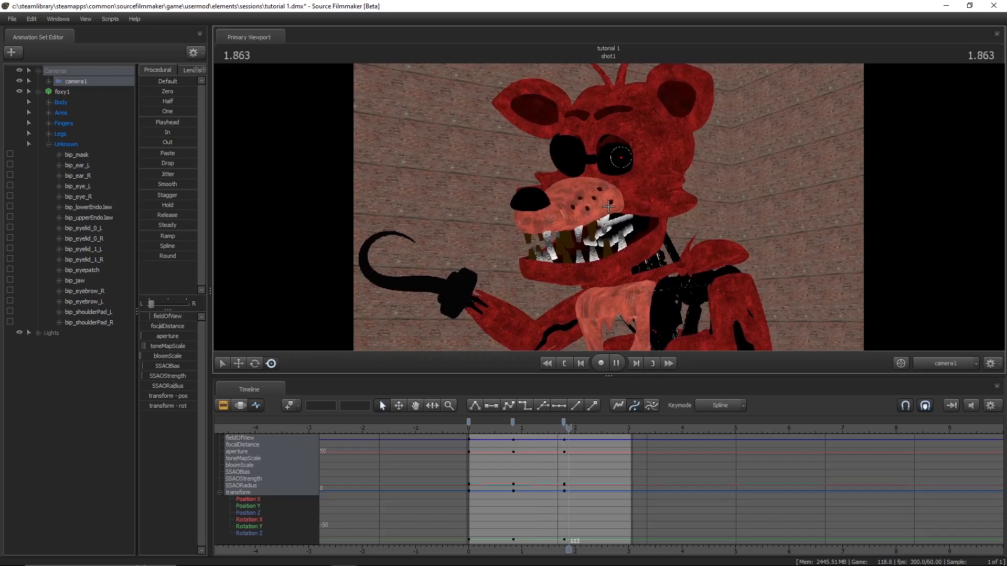
key("space")
key("space")
key("m")
key("space")
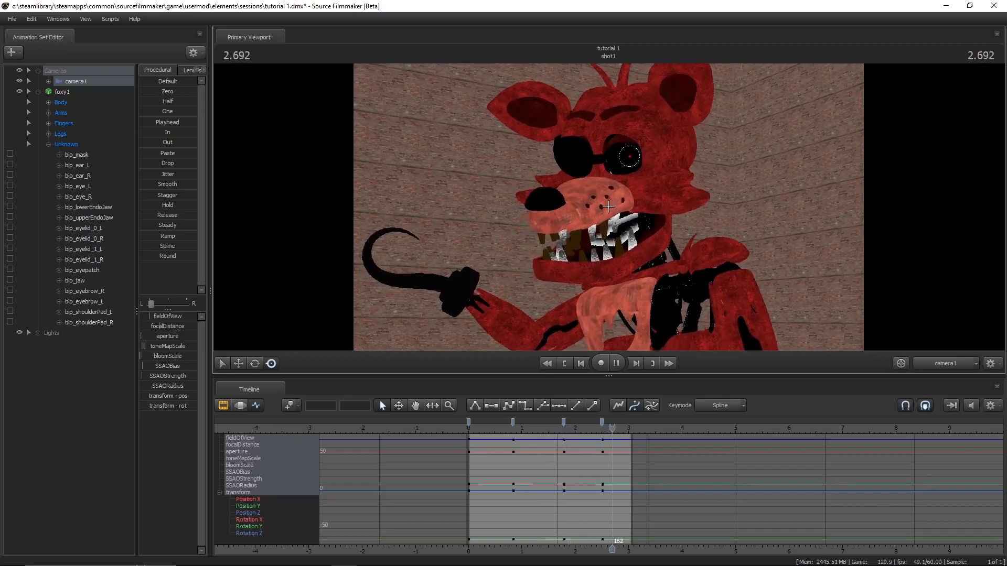
- Play back shot1 from the start with the camera keyframes and save the tutorial 1 session
key("space")
key("m")
key("Home")
key("space")
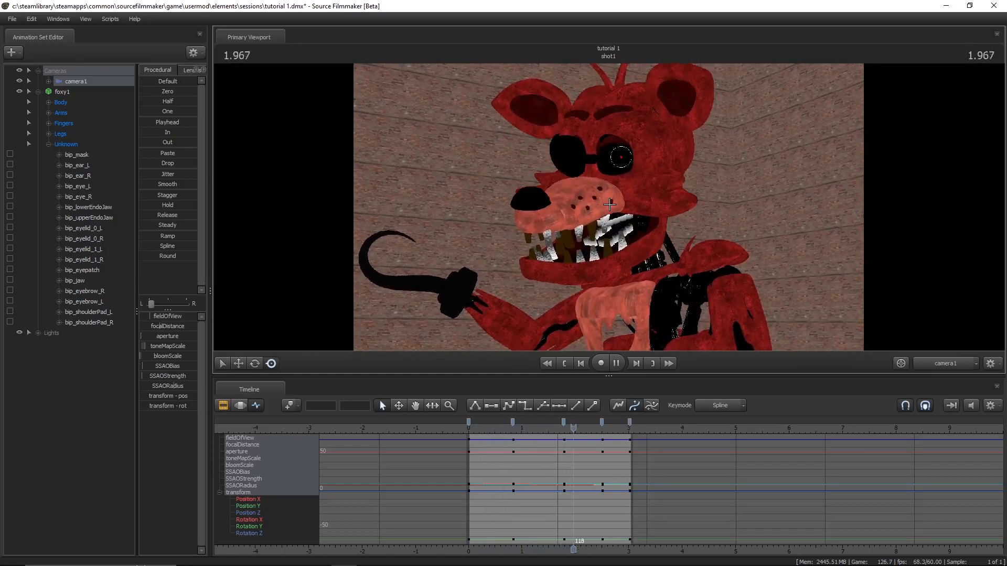
key("space")
key("ctrl+s")
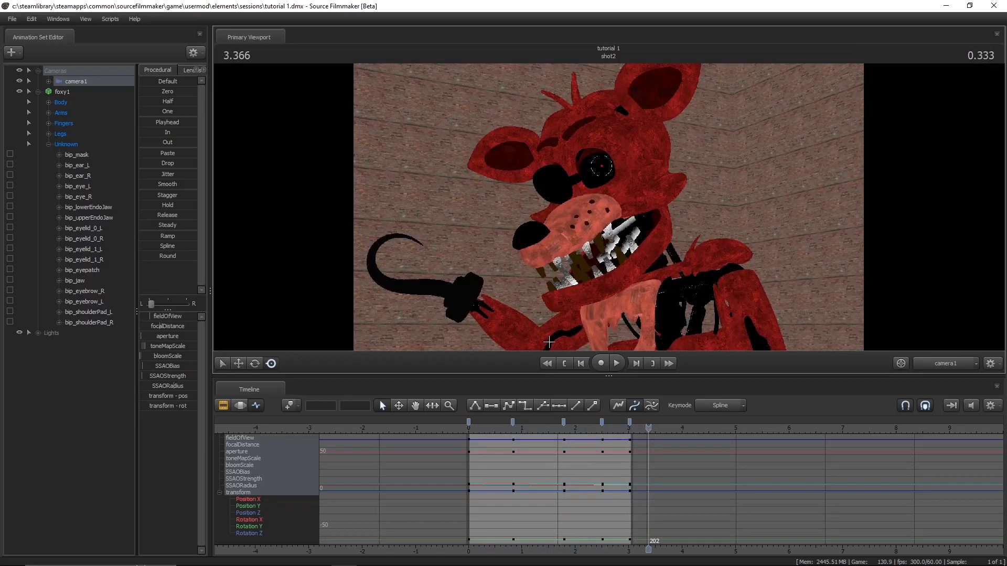